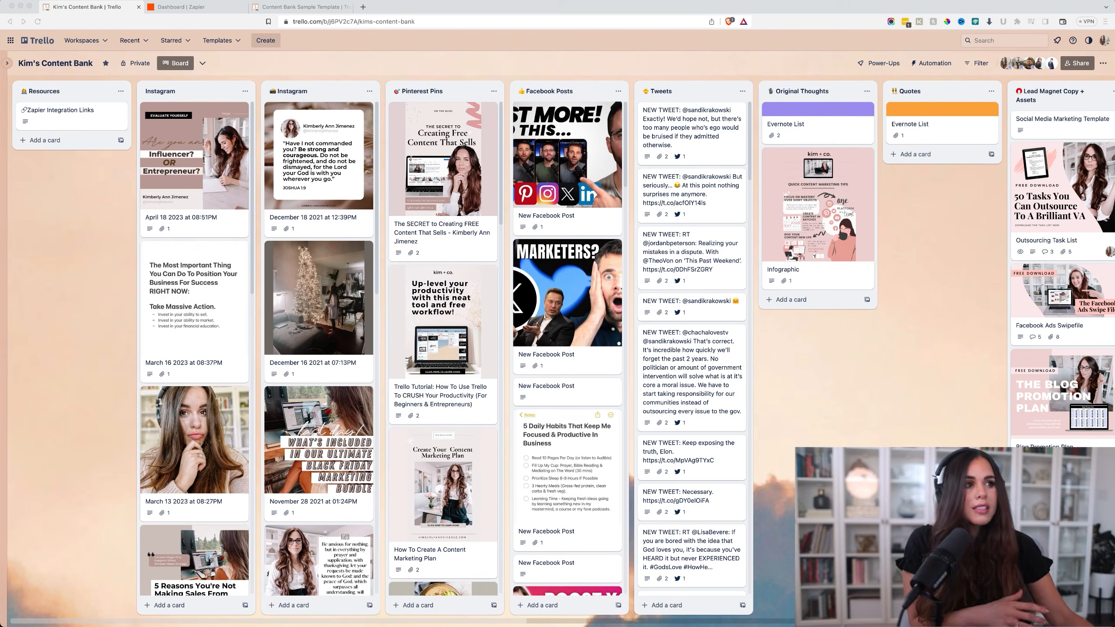
Look through the saved content in the board's Pinterest Pins, Tweets and Facebook Posts lists
scroll(443, 347, down, 15)
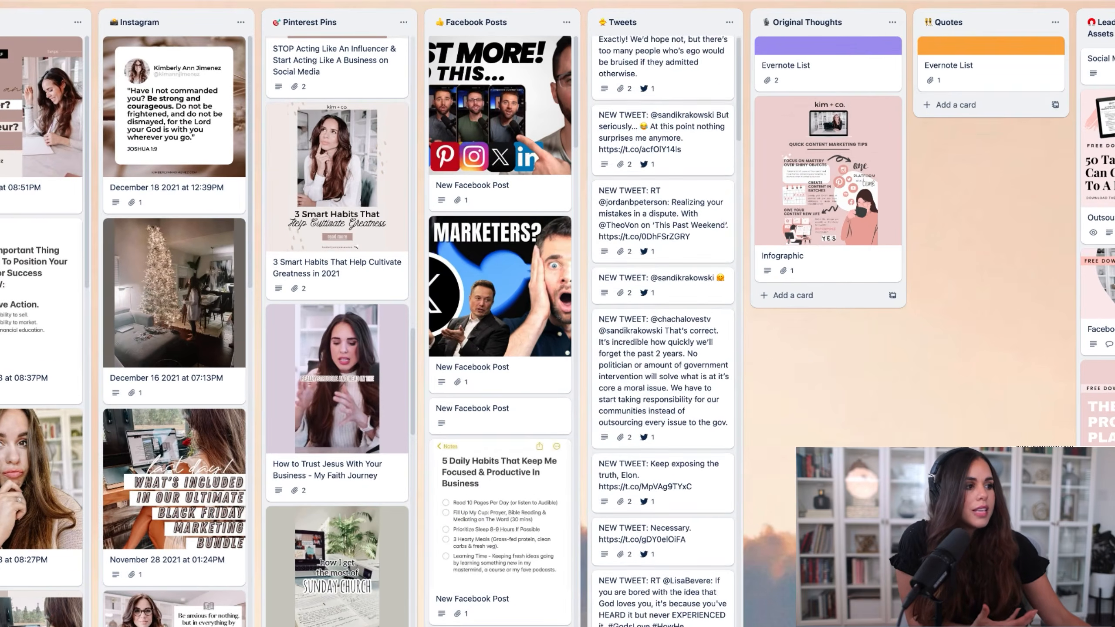
scroll(691, 351, down, 10)
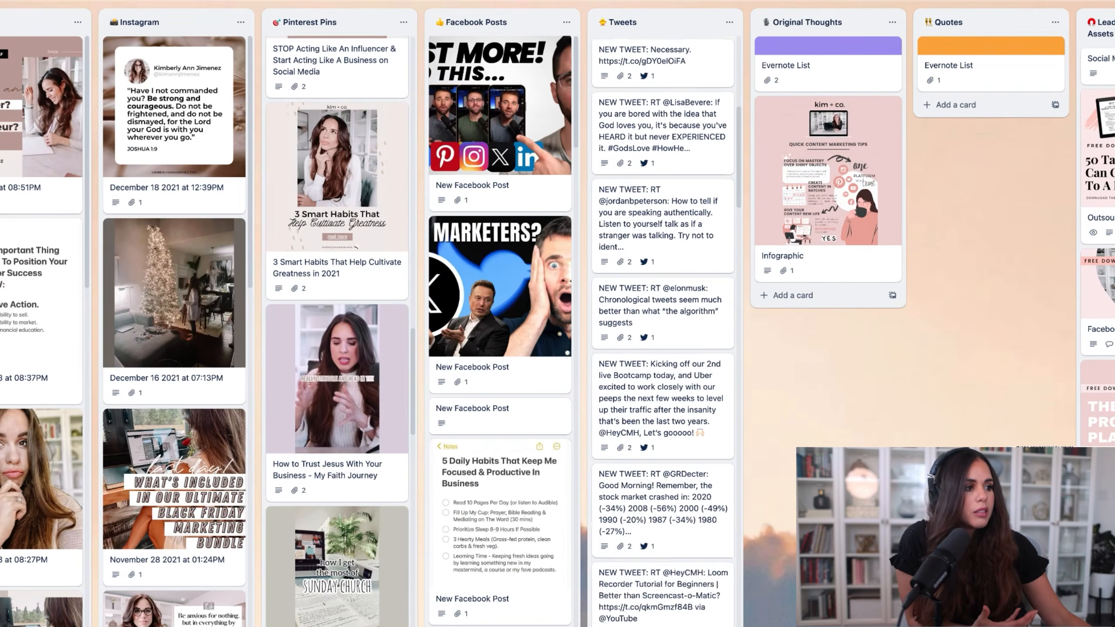
scroll(662, 329, down, 8)
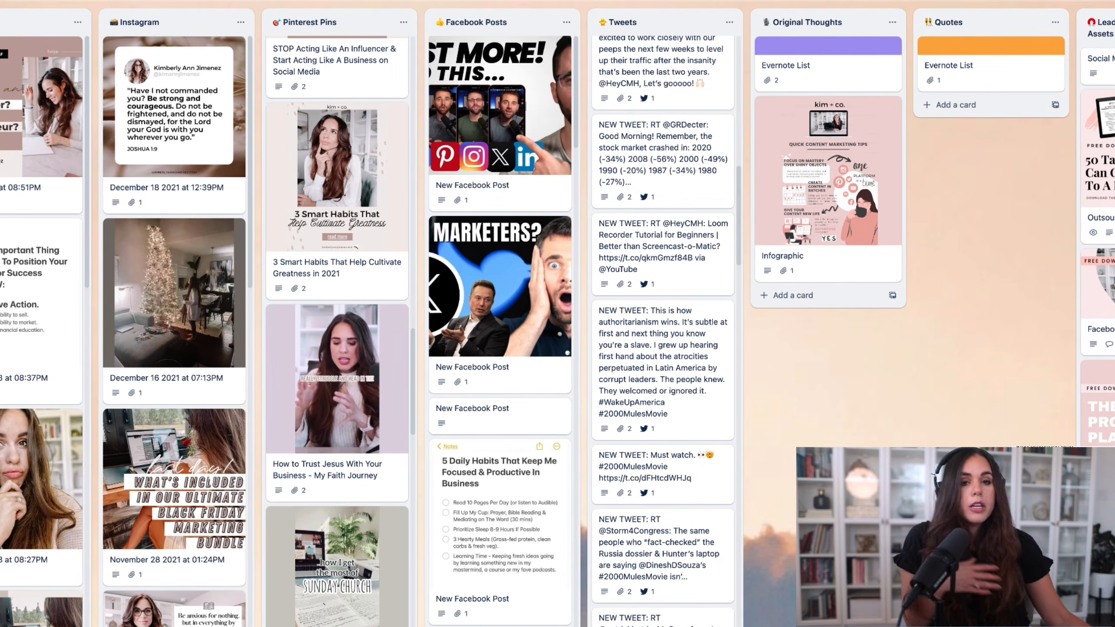
scroll(663, 329, down, 1)
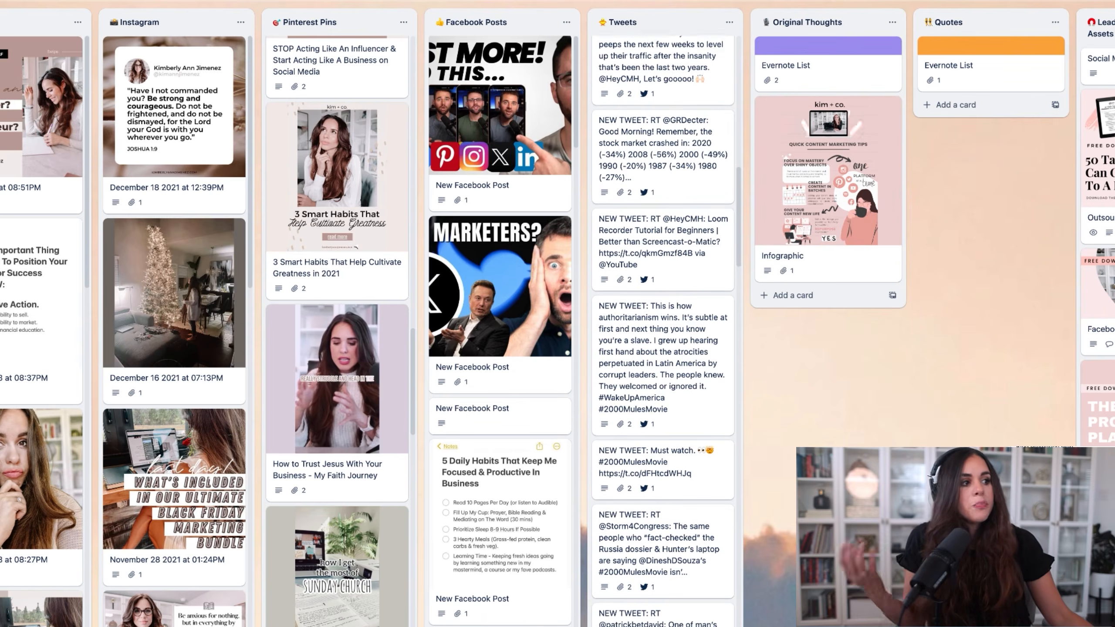
scroll(663, 329, down, 2)
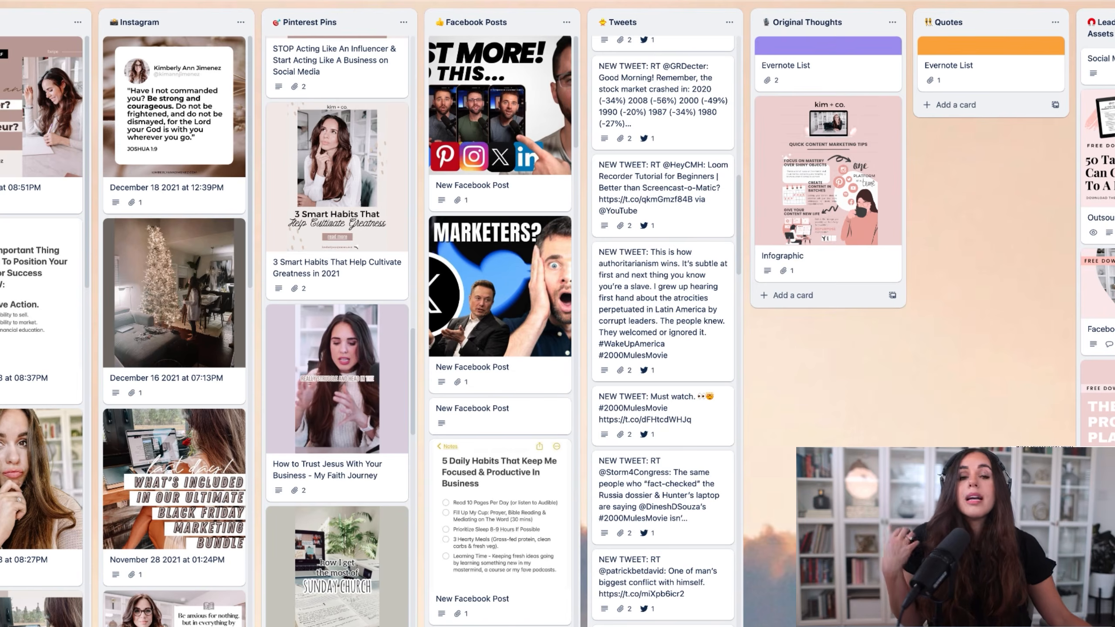
scroll(662, 329, down, 1)
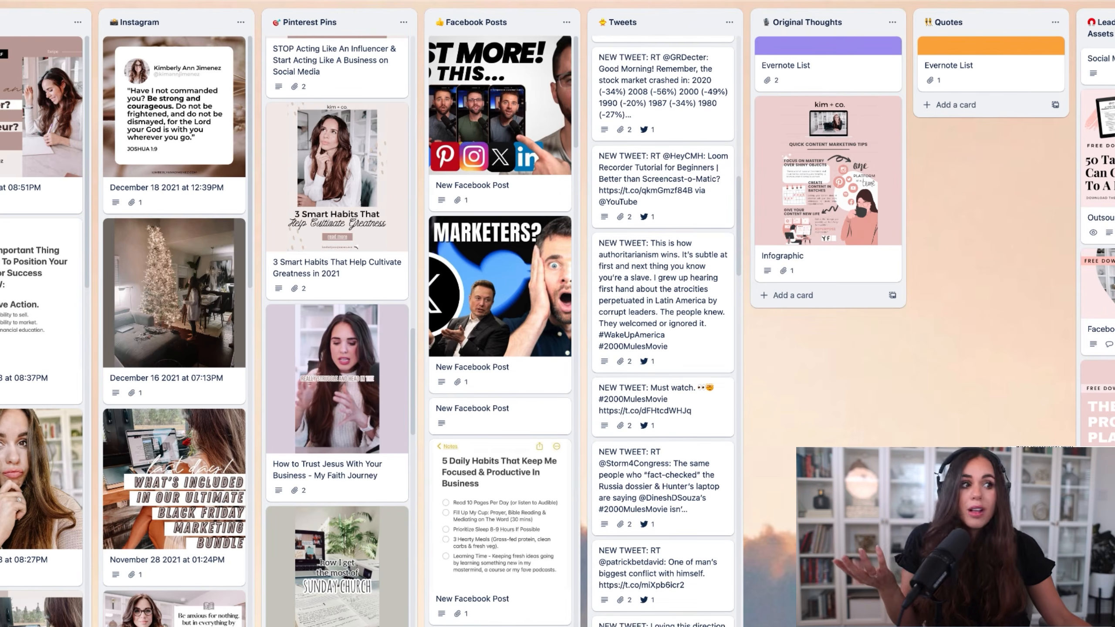
scroll(663, 329, down, 15)
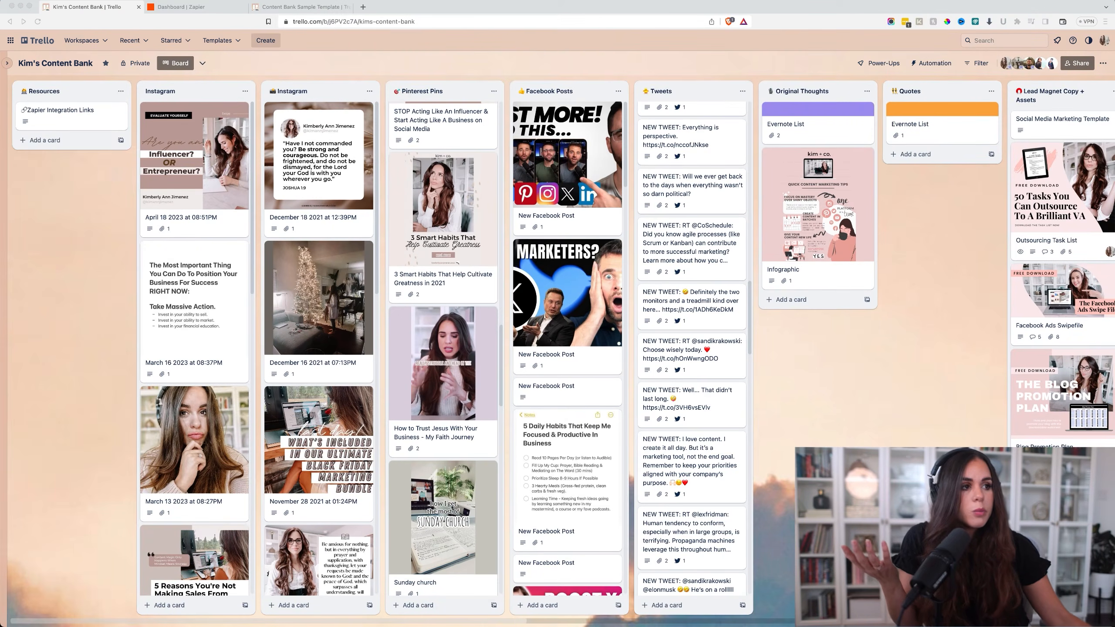
scroll(567, 347, down, 1)
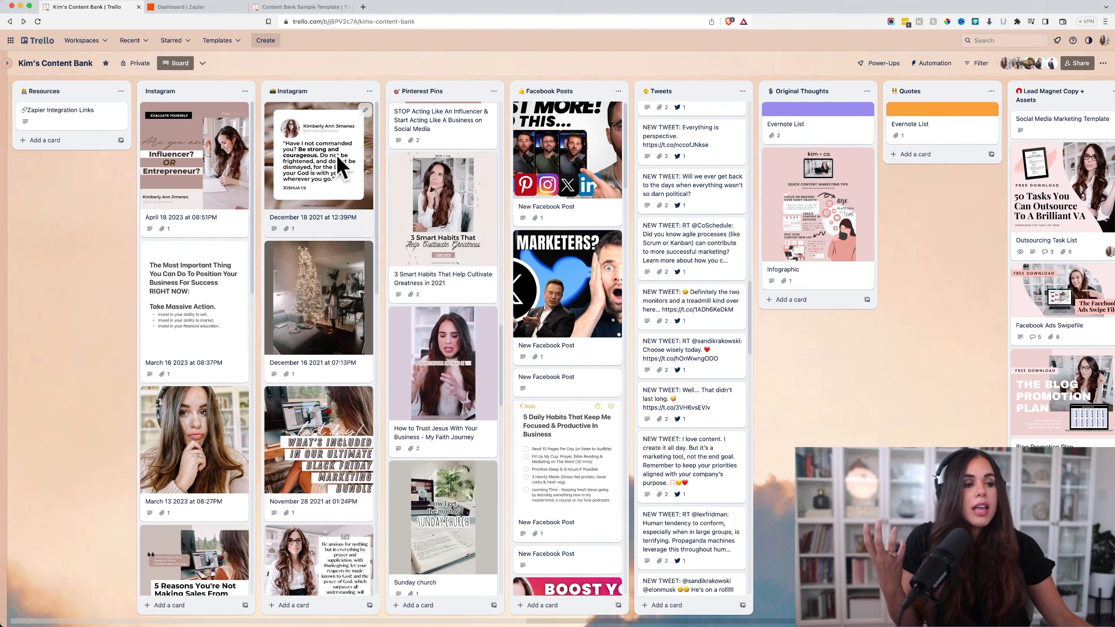
Open the December 18 2021 at 12:39PM card in the Instagram list, review its description and attachment, and close it
click(329, 157)
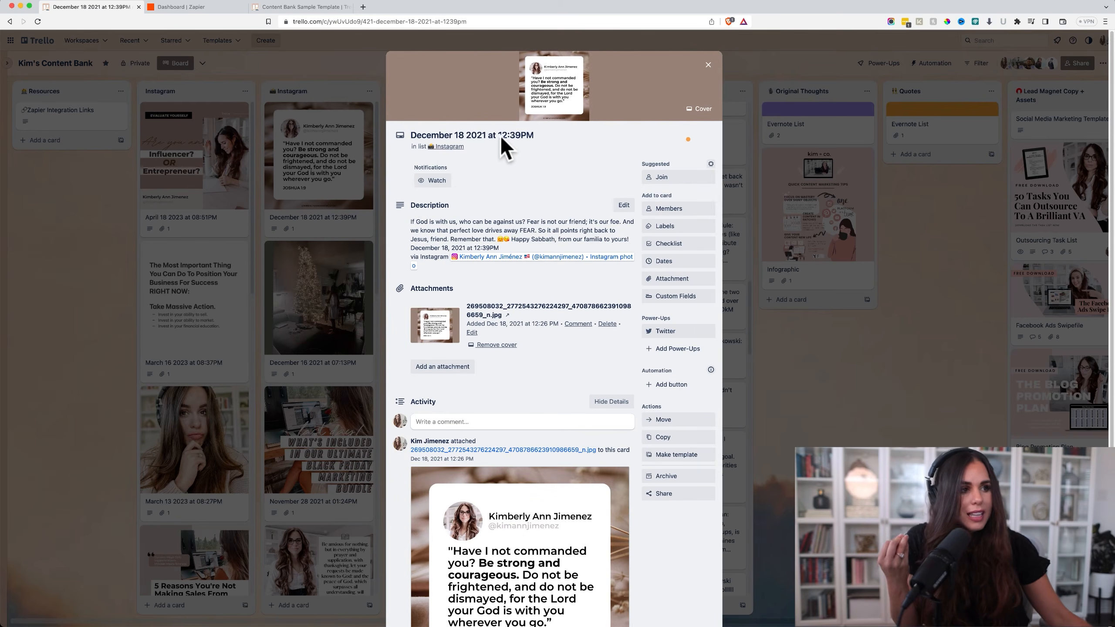
click(450, 241)
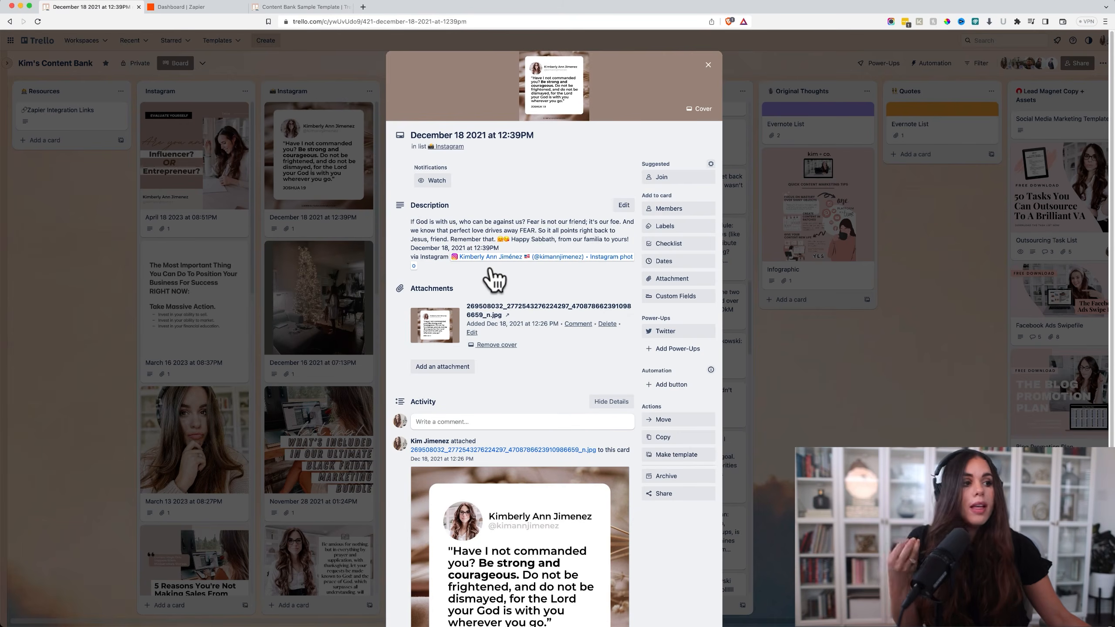
scroll(495, 278, down, 1)
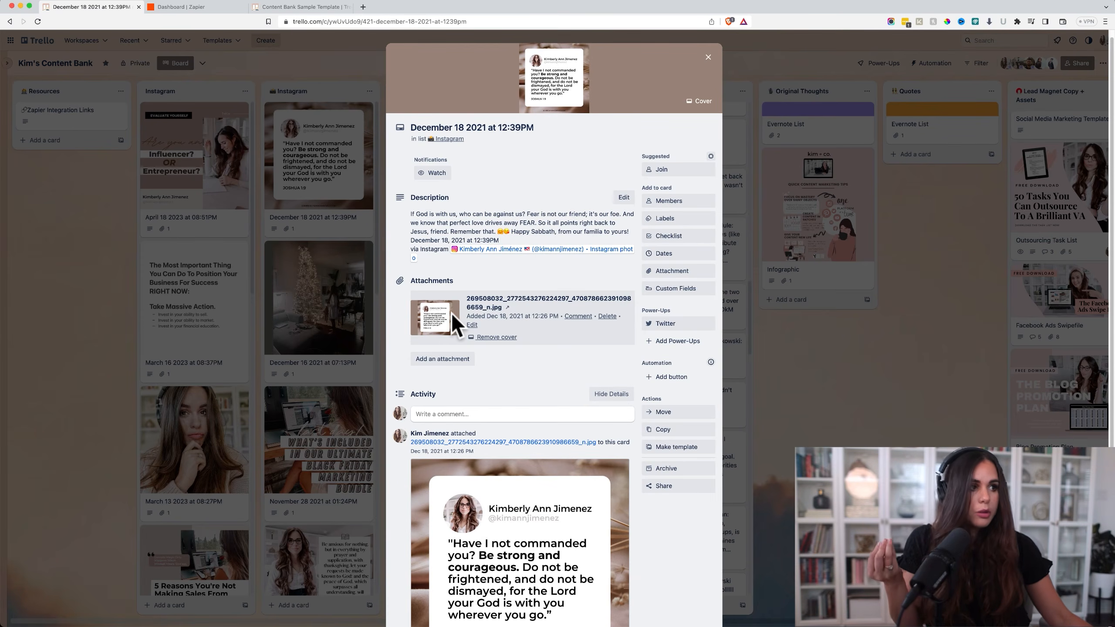
click(708, 57)
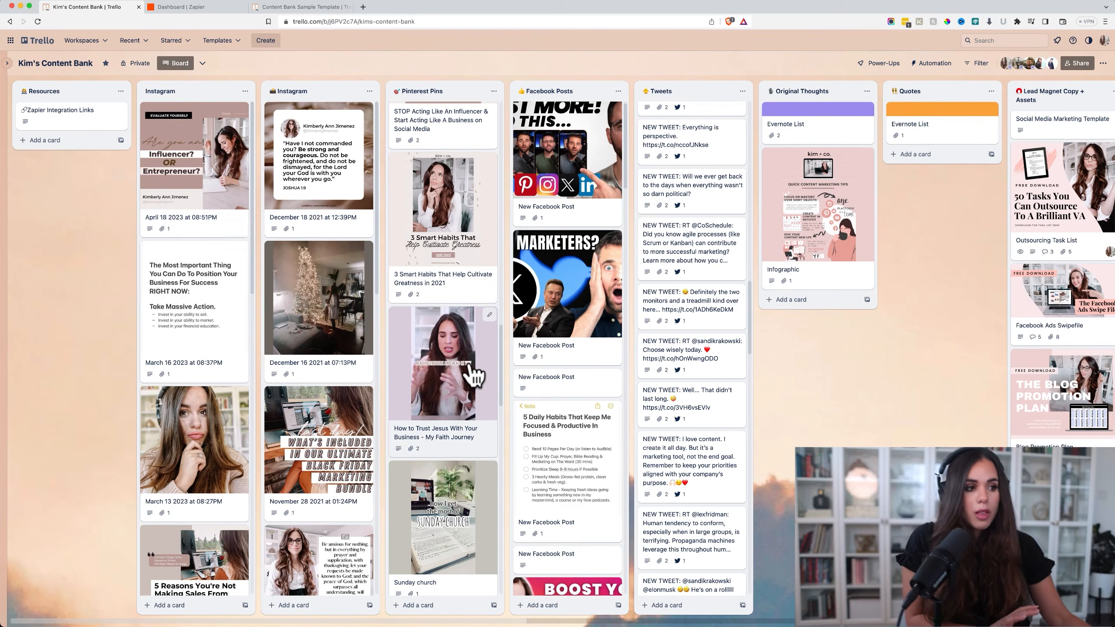
Review the prewritten posts in the Facebook Ads Swipefile card of the Lead Magnet Copy + Assets list and close the card
drag(779, 387, 620, 390)
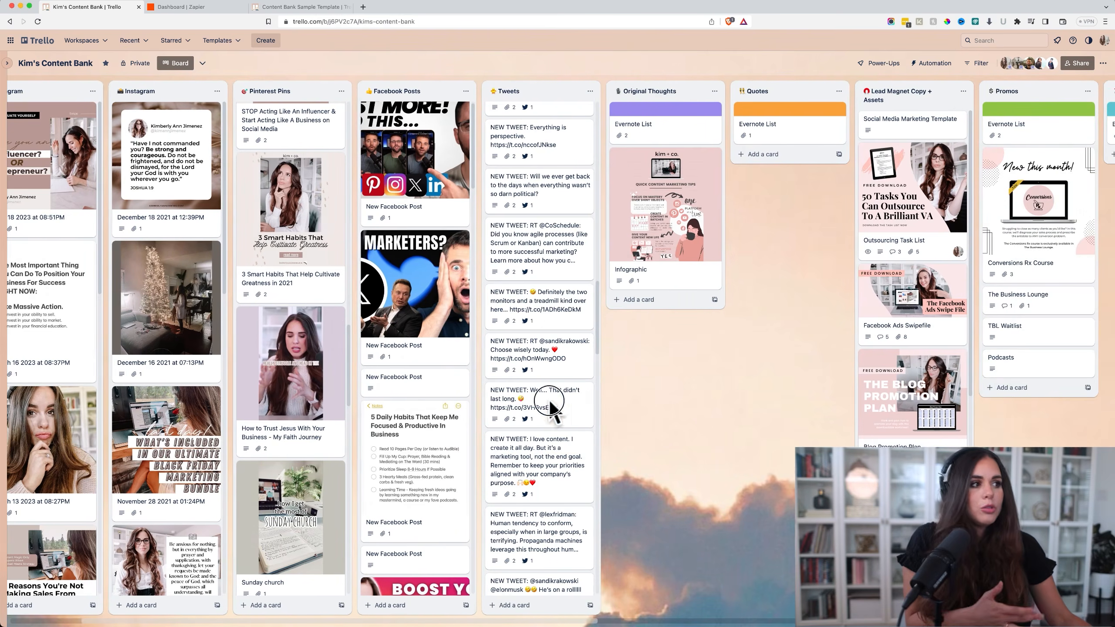
drag(553, 406, 382, 417)
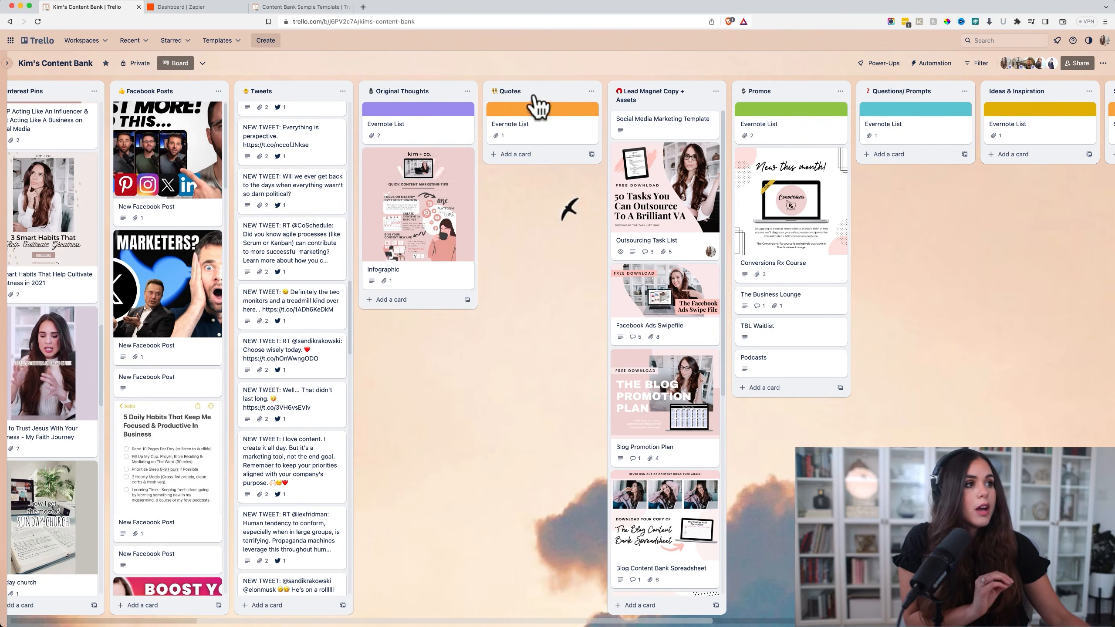
drag(564, 235, 490, 249)
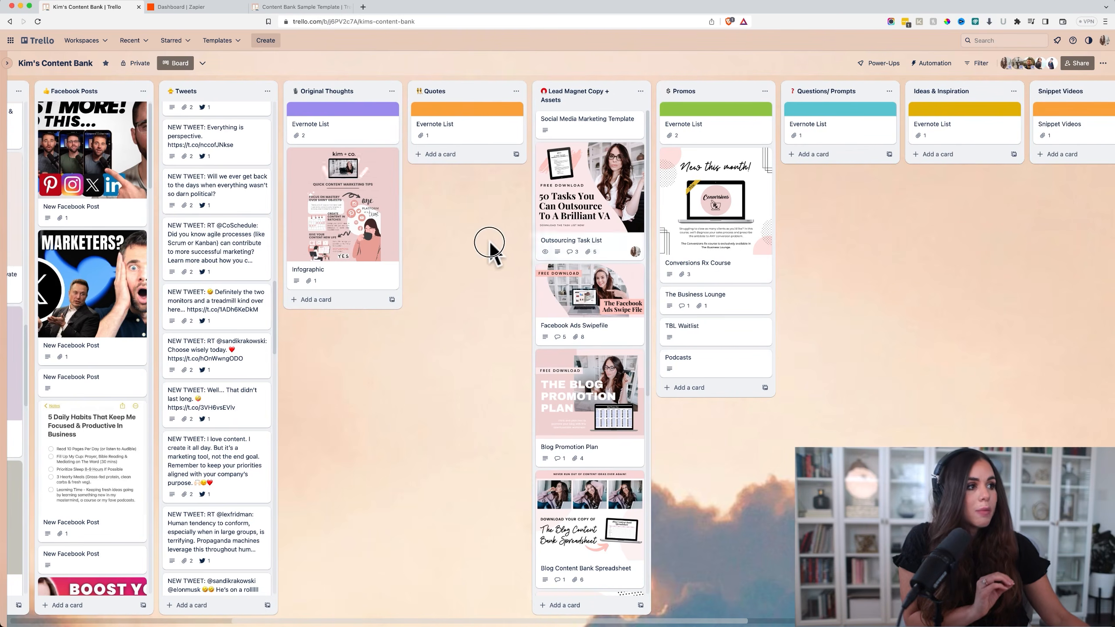
click(575, 299)
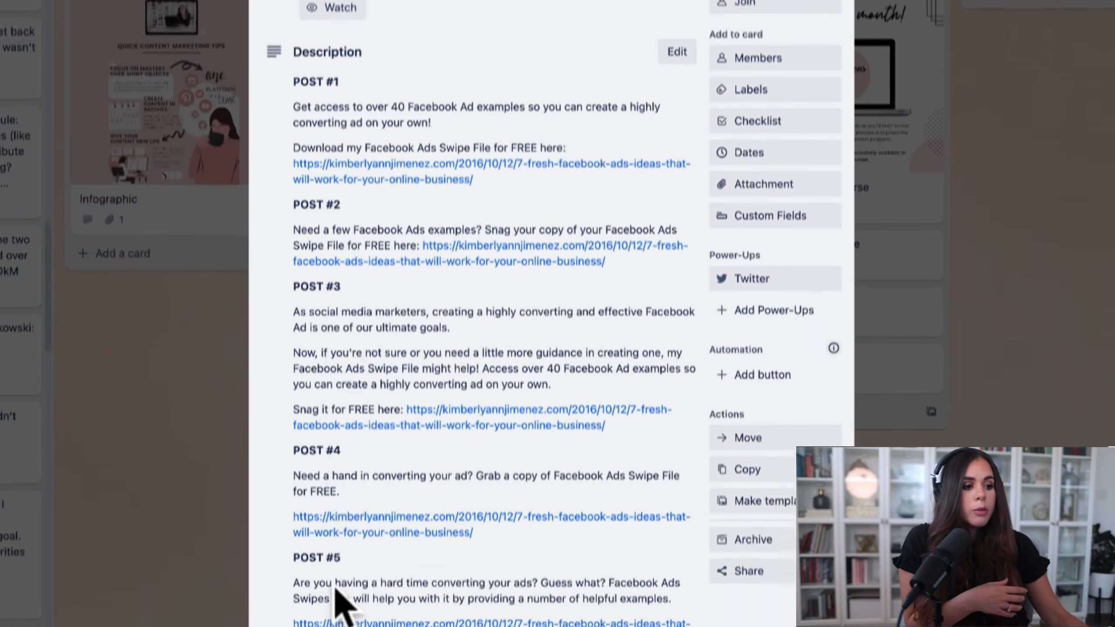
scroll(360, 443, down, 3)
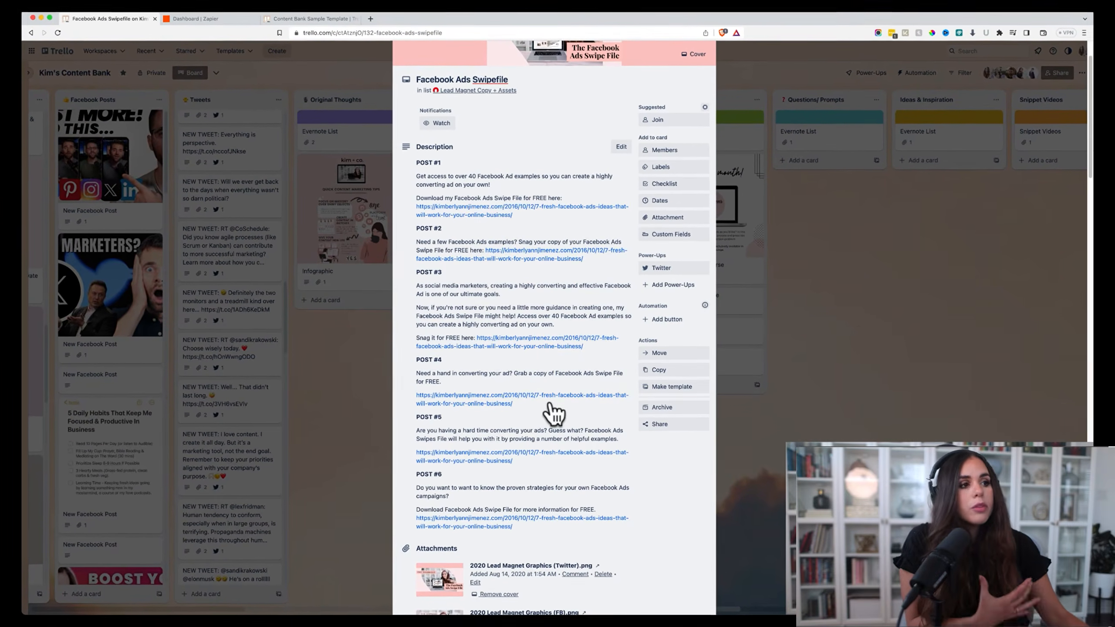
click(382, 347)
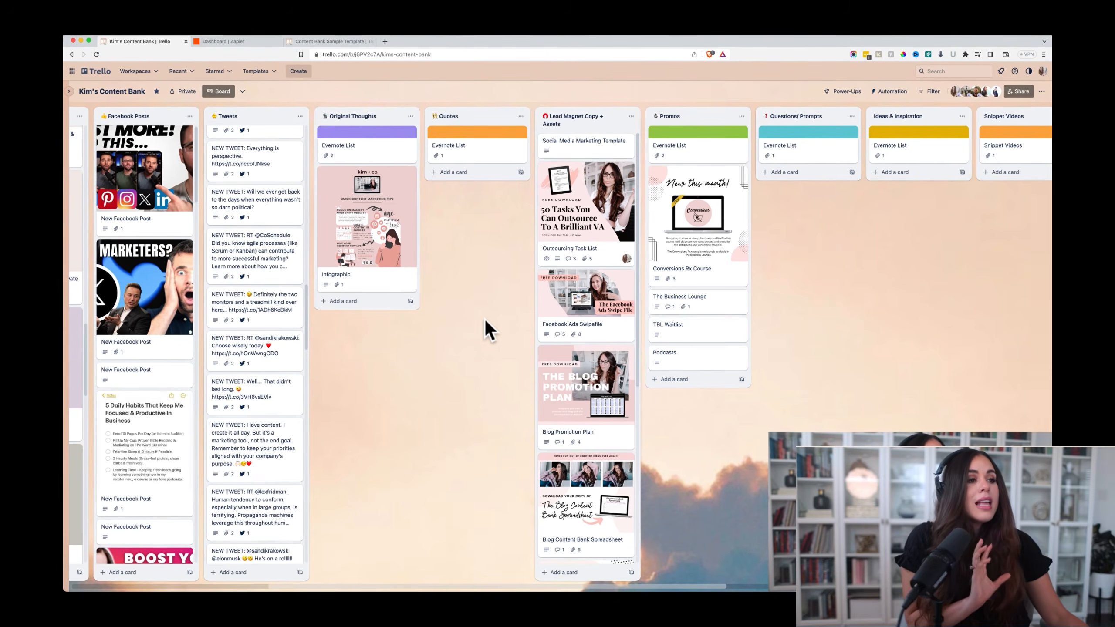
Look over the board's remaining lists, from Promos and Questions/Prompts back to the Instagram lists
click(470, 343)
mouse_move(469, 342)
mouse_down()
mouse_move(505, 344)
mouse_move(454, 351)
mouse_up()
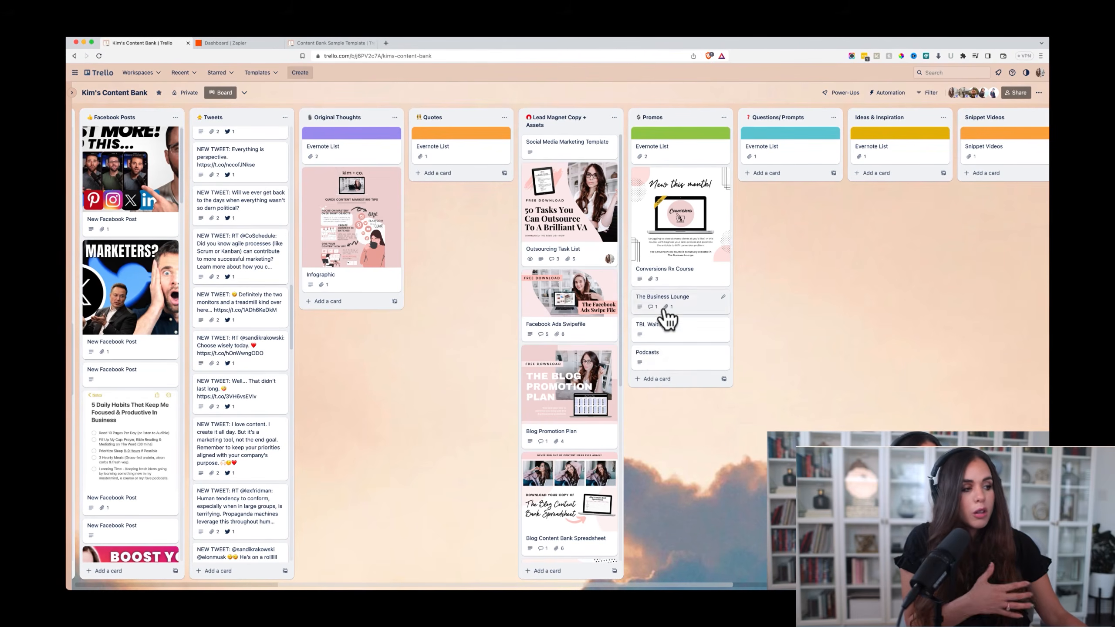
drag(821, 267, 630, 289)
drag(672, 274, 786, 312)
drag(262, 290, 704, 294)
drag(608, 332, 775, 332)
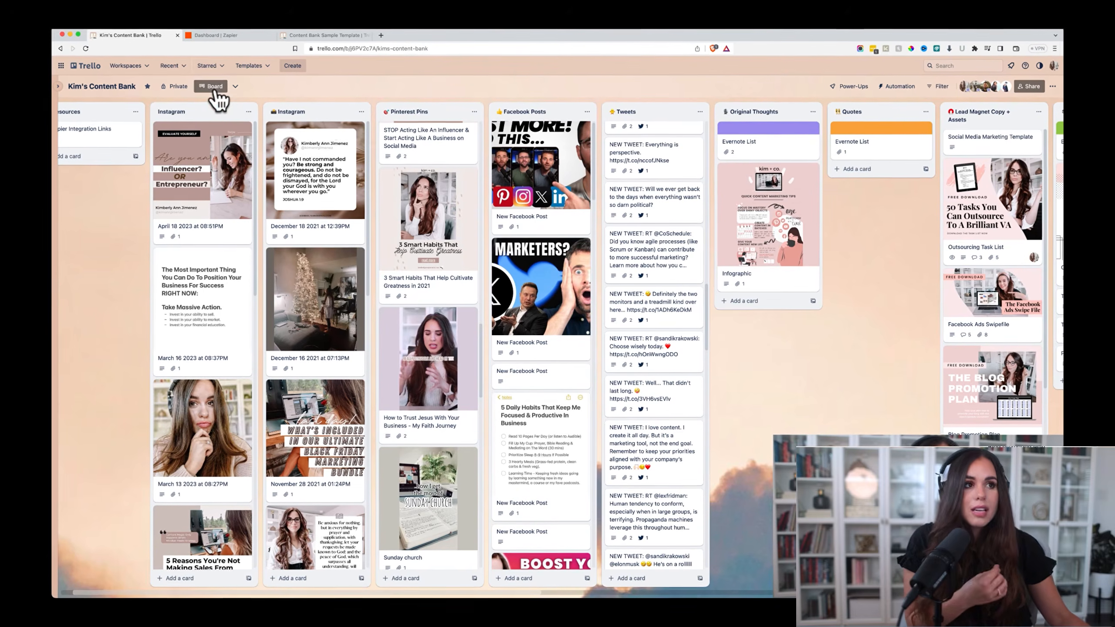
Switch to the Zapier dashboard and set up a new Zap connecting Instagram with Trello
click(228, 37)
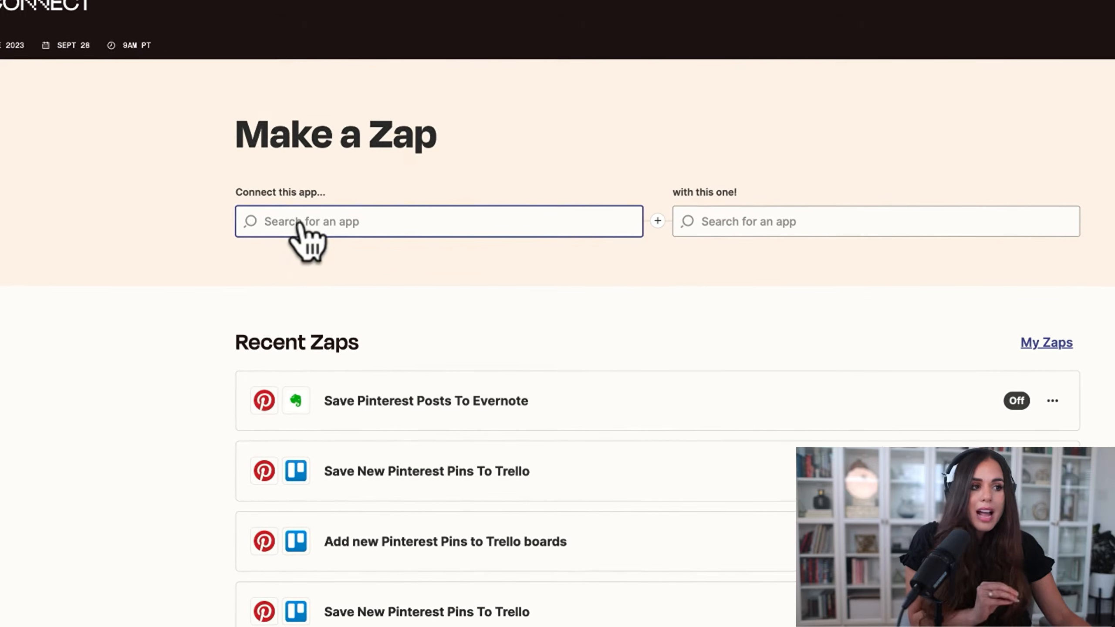
click(300, 223)
text(insta)
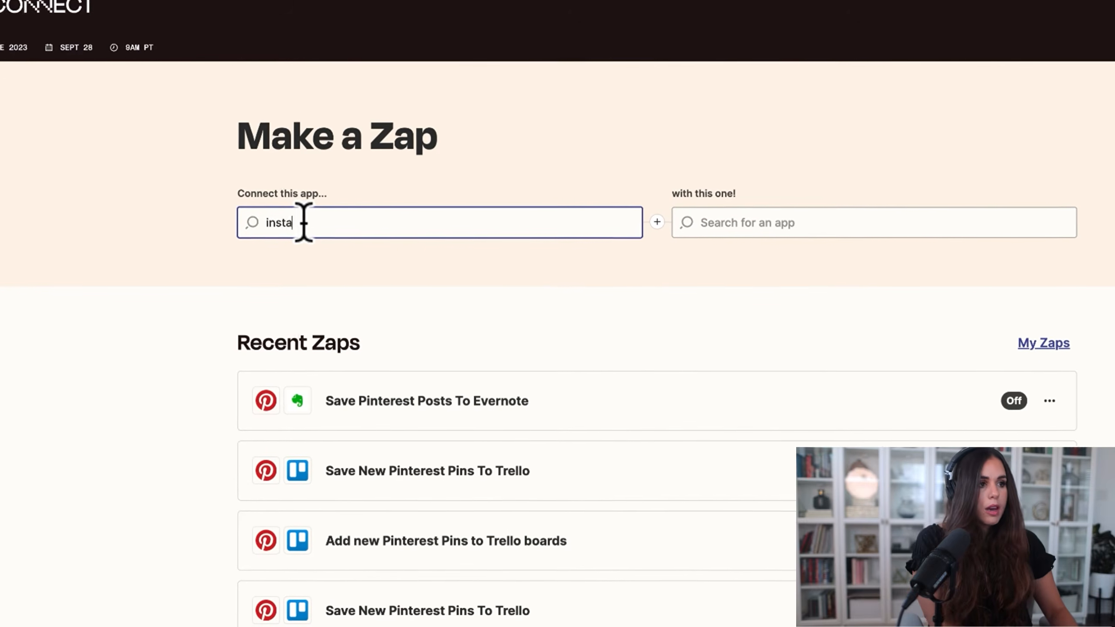
text(gram)
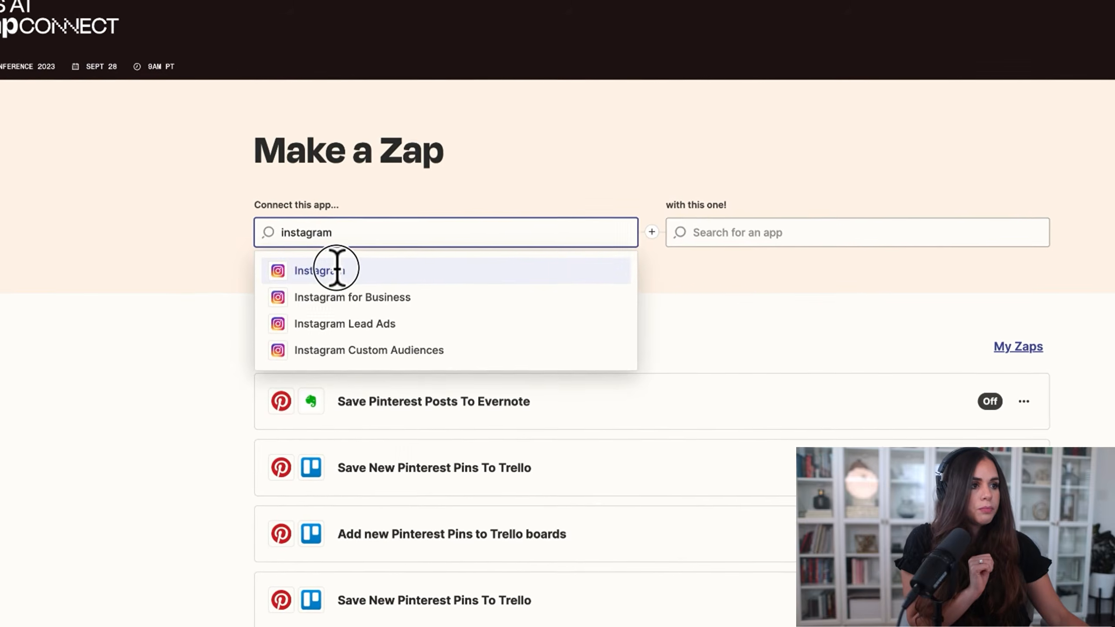
click(337, 269)
click(729, 234)
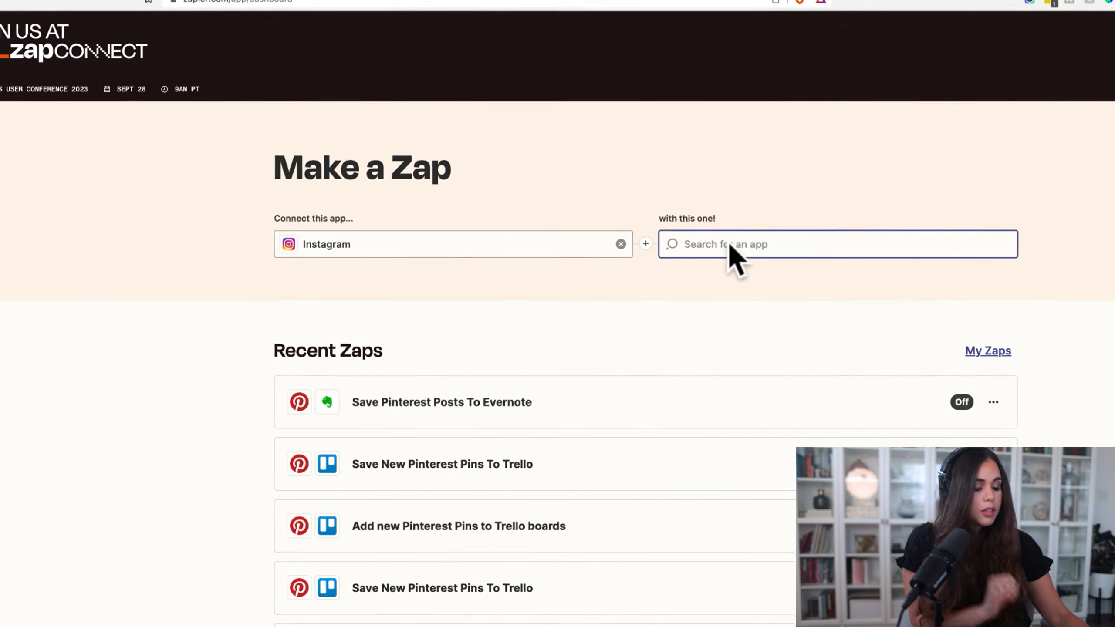
text(trello)
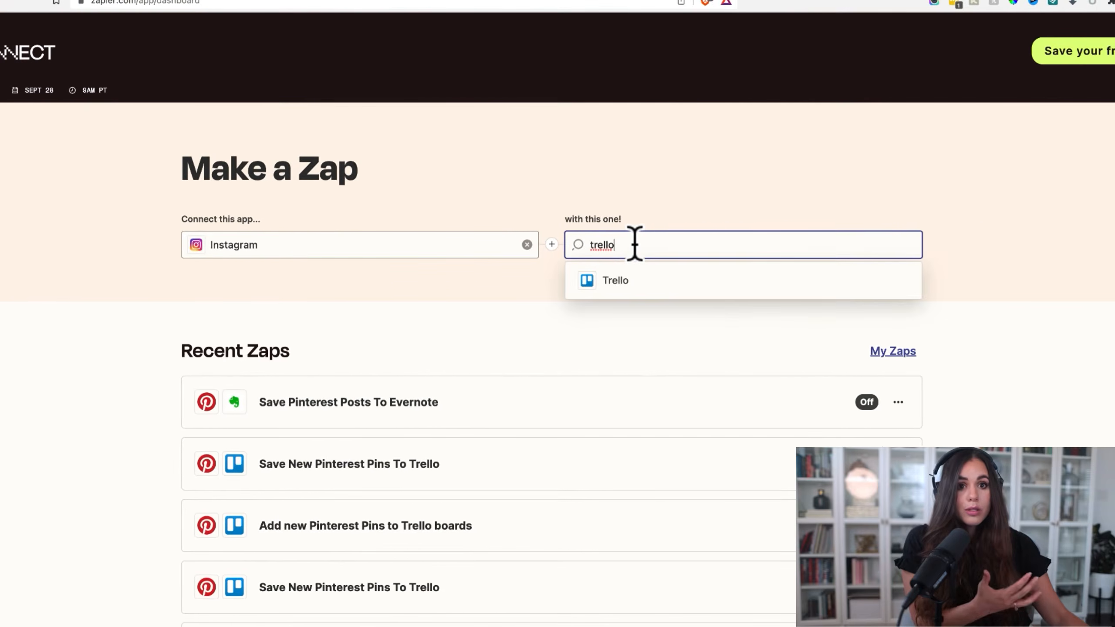
click(628, 284)
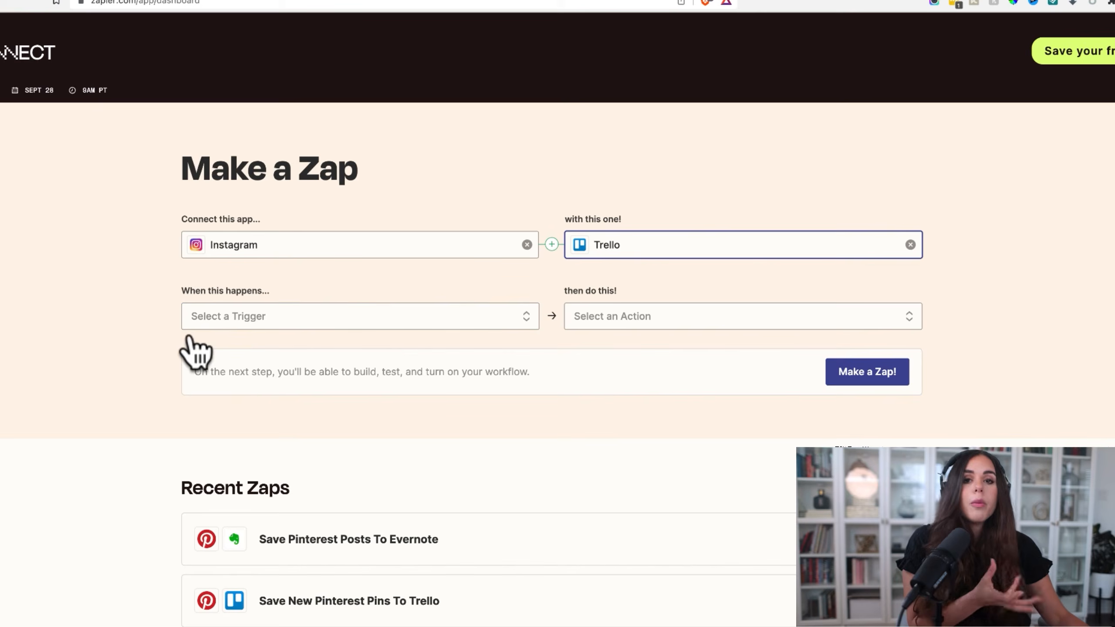
Set the trigger to New Media Posted in My Account and the action to Create Card, and open the Zap for editing
click(273, 312)
click(244, 357)
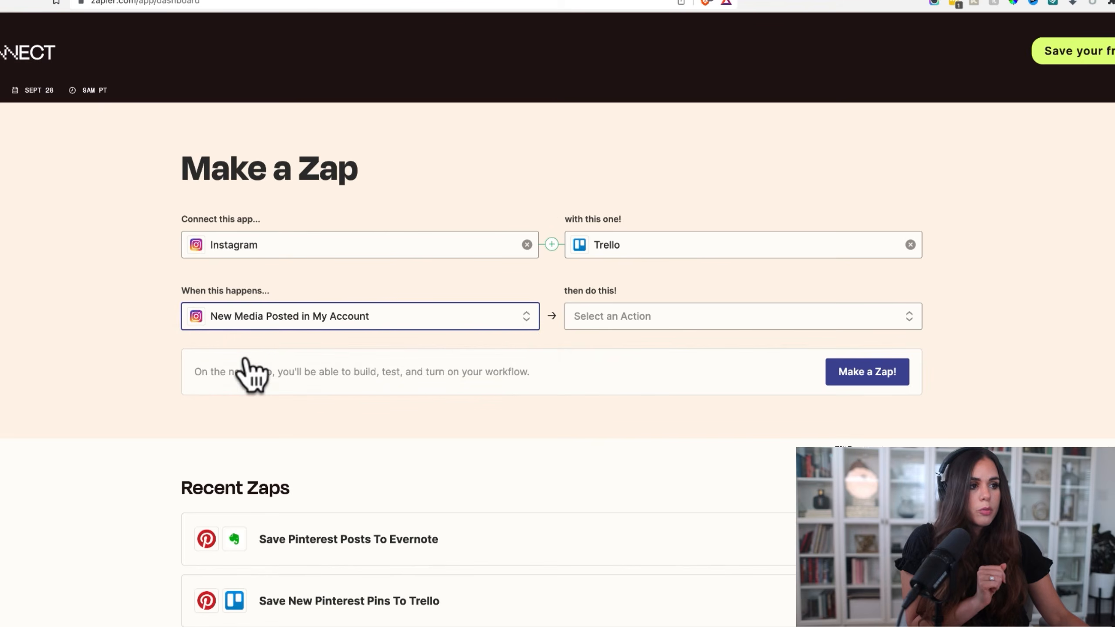
click(664, 312)
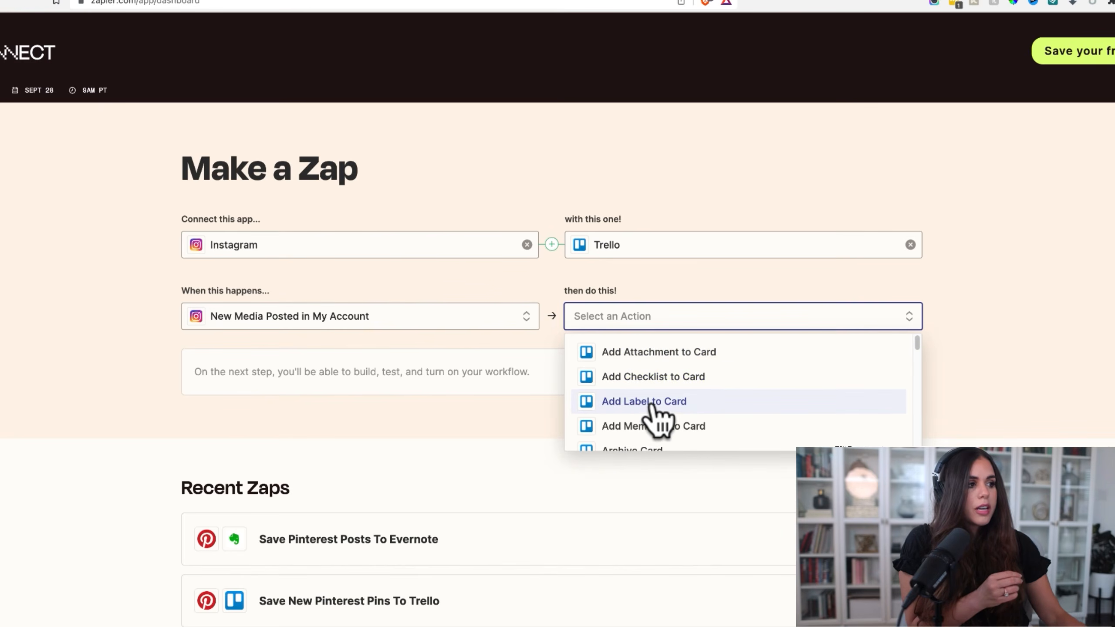
scroll(708, 398, down, 1)
scroll(708, 397, down, 5)
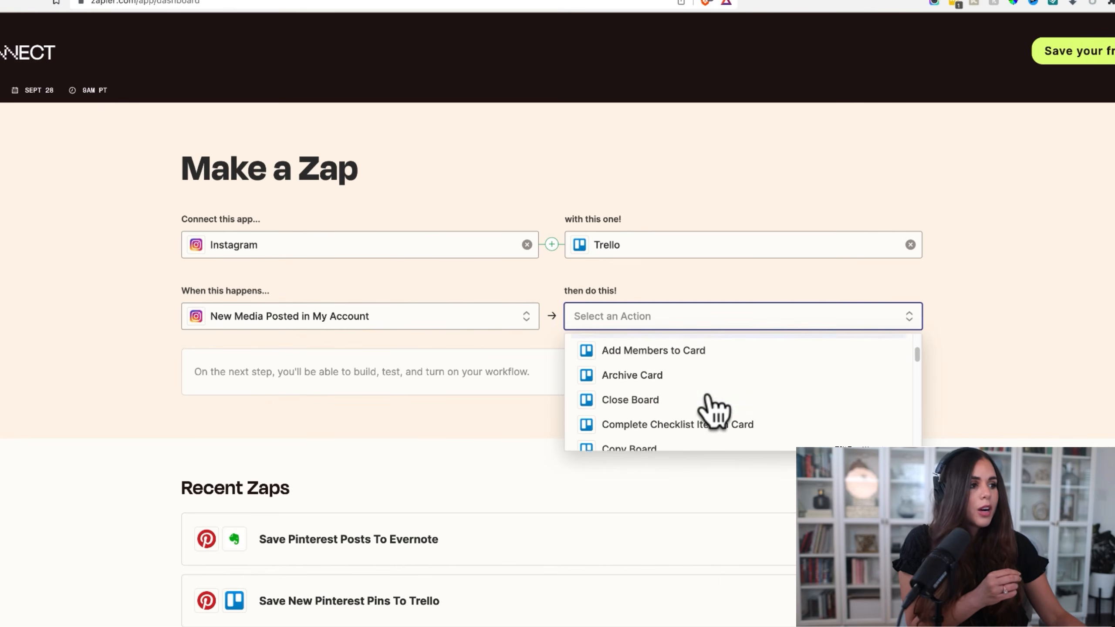
scroll(715, 411, down, 1)
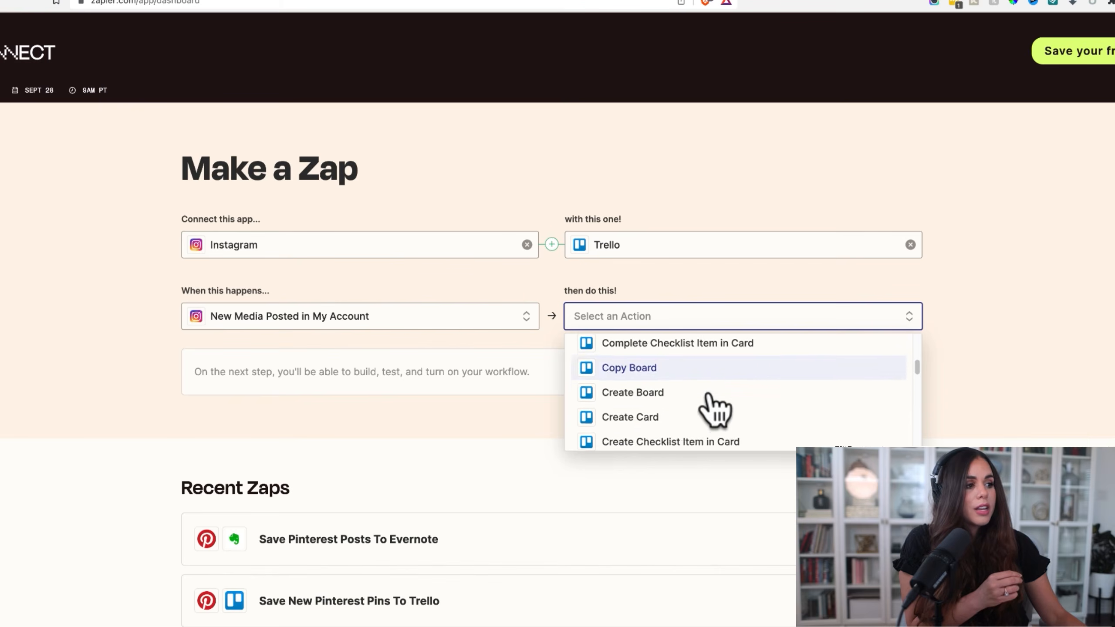
click(621, 418)
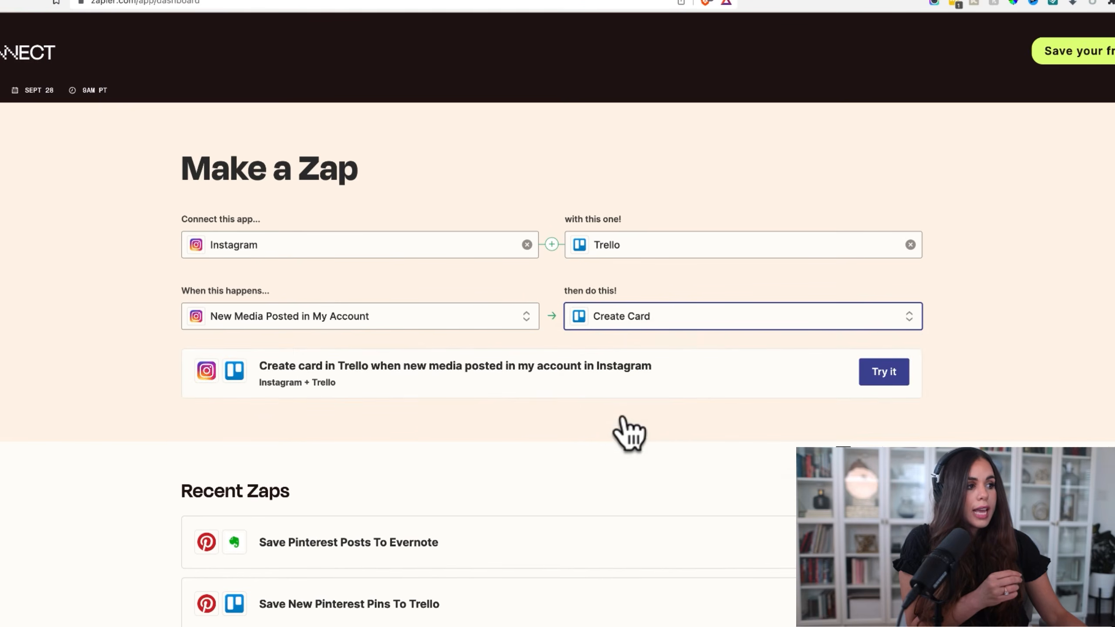
click(874, 372)
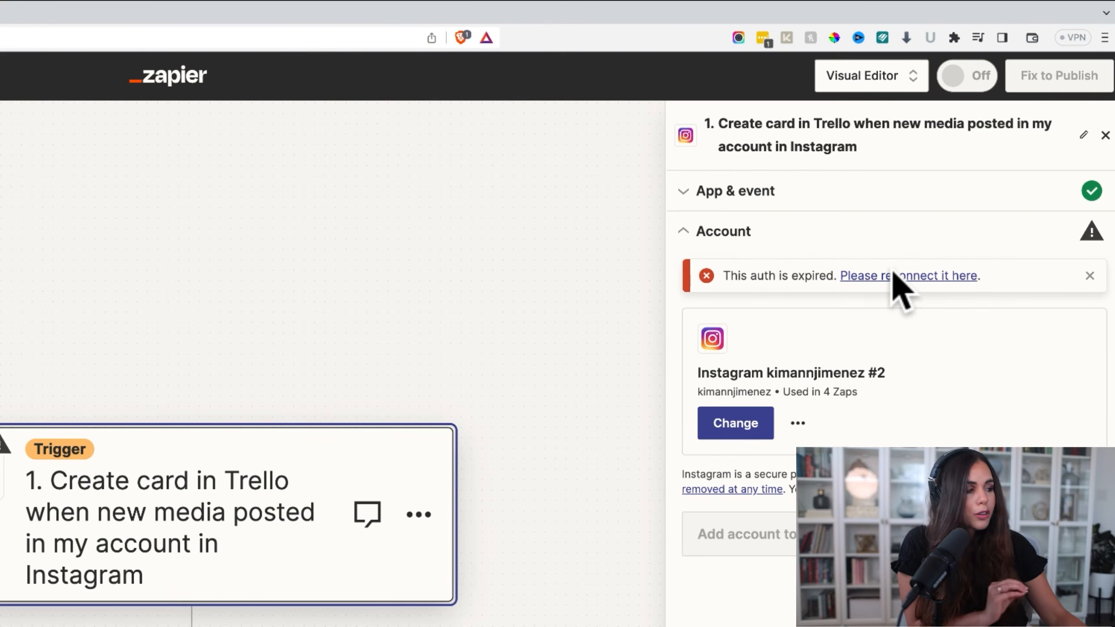
Reconnect the expired Instagram account and continue with the Media C test record
click(904, 276)
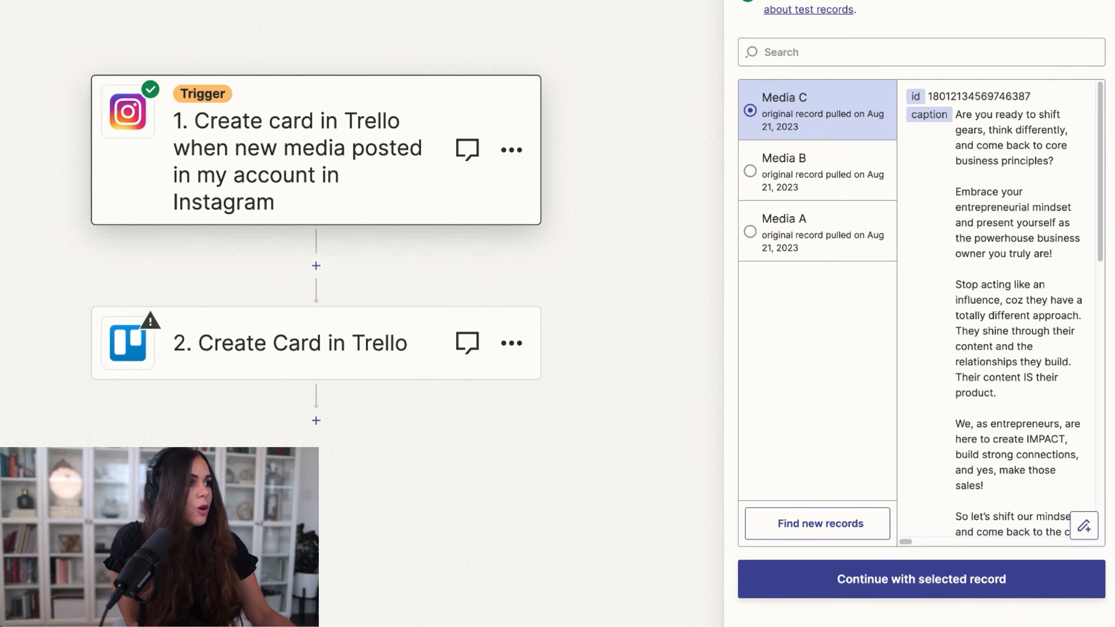
click(927, 587)
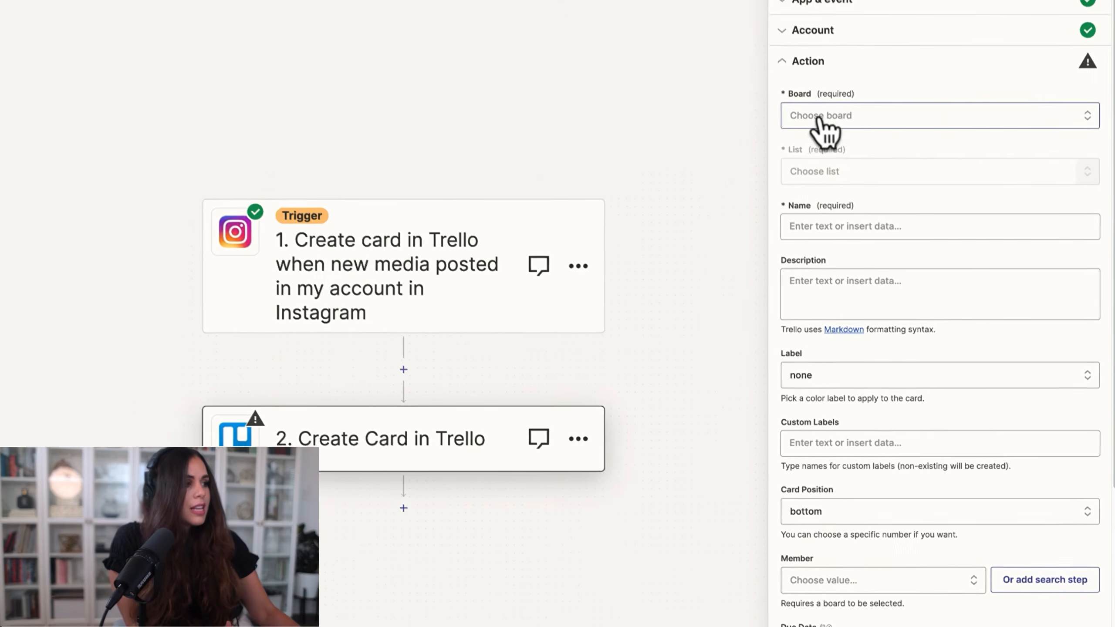
Choose the owner's personal Content Bank board and its Instagram list without the emoji as the card's destination
click(819, 117)
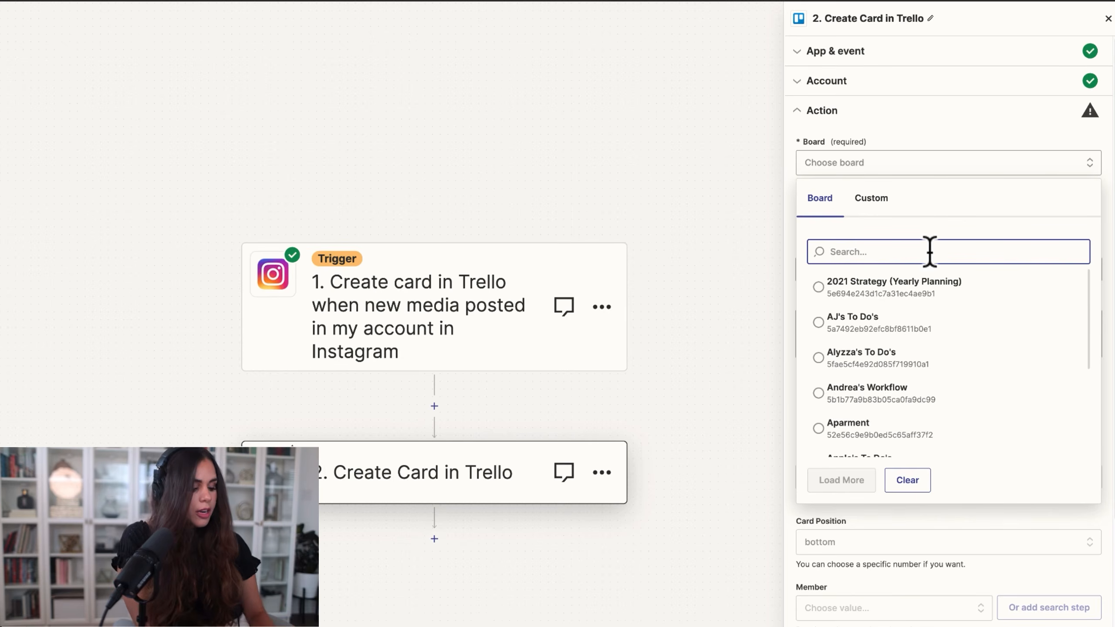
text(content)
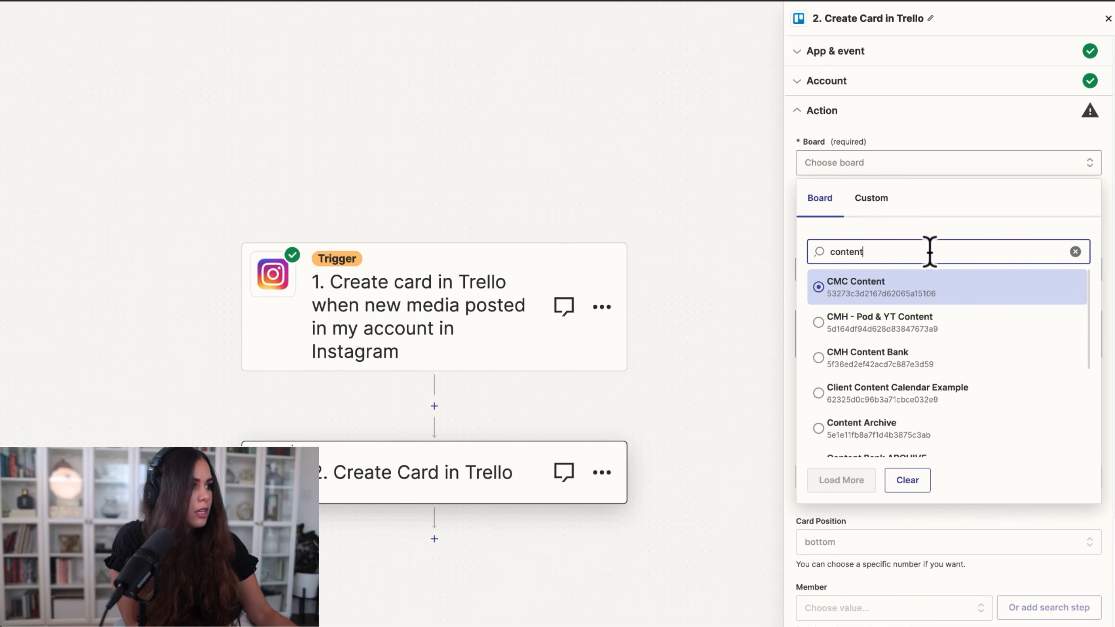
text( bank)
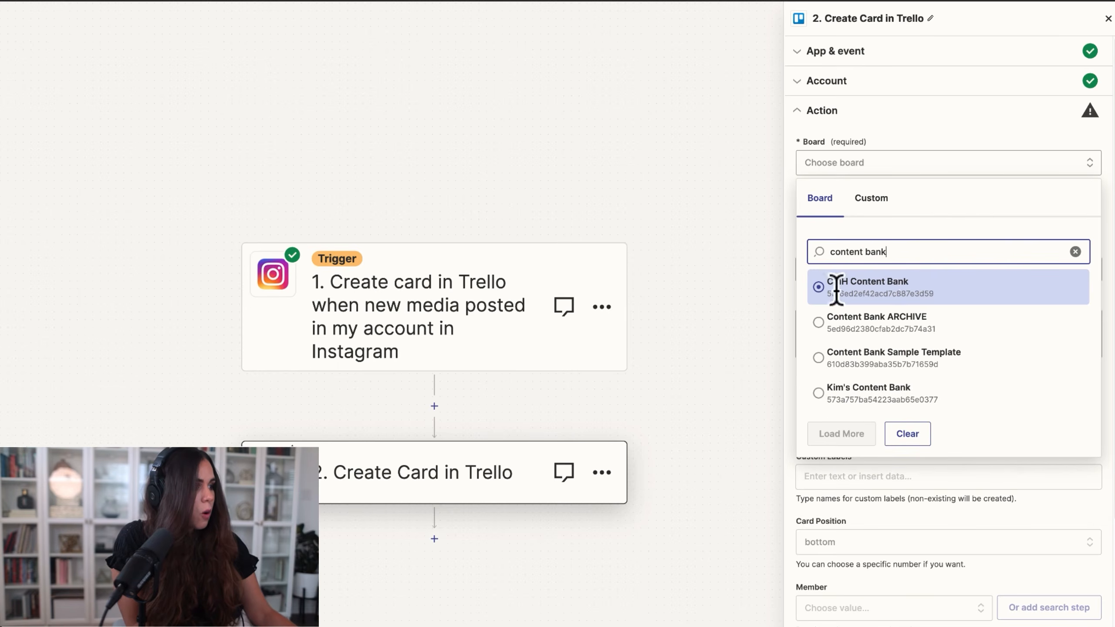
click(898, 395)
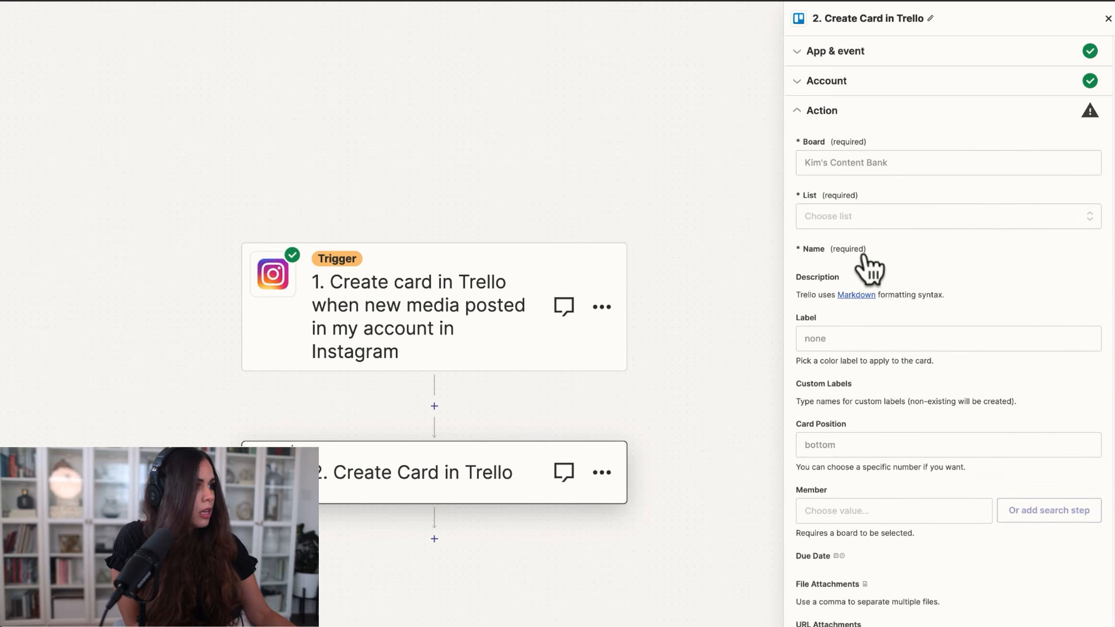
click(828, 219)
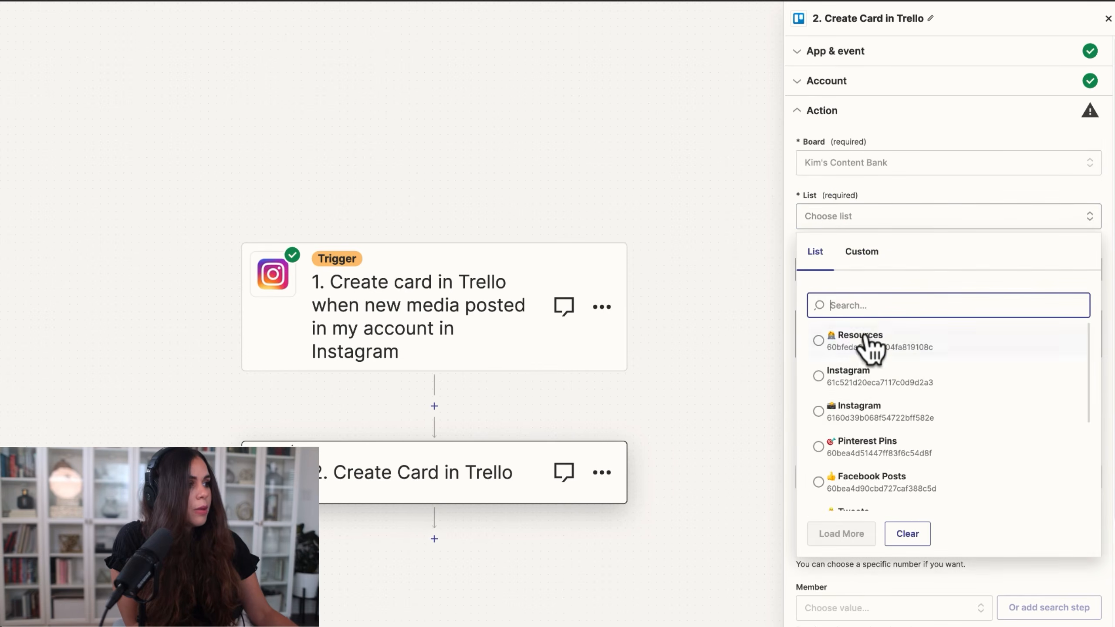
click(885, 386)
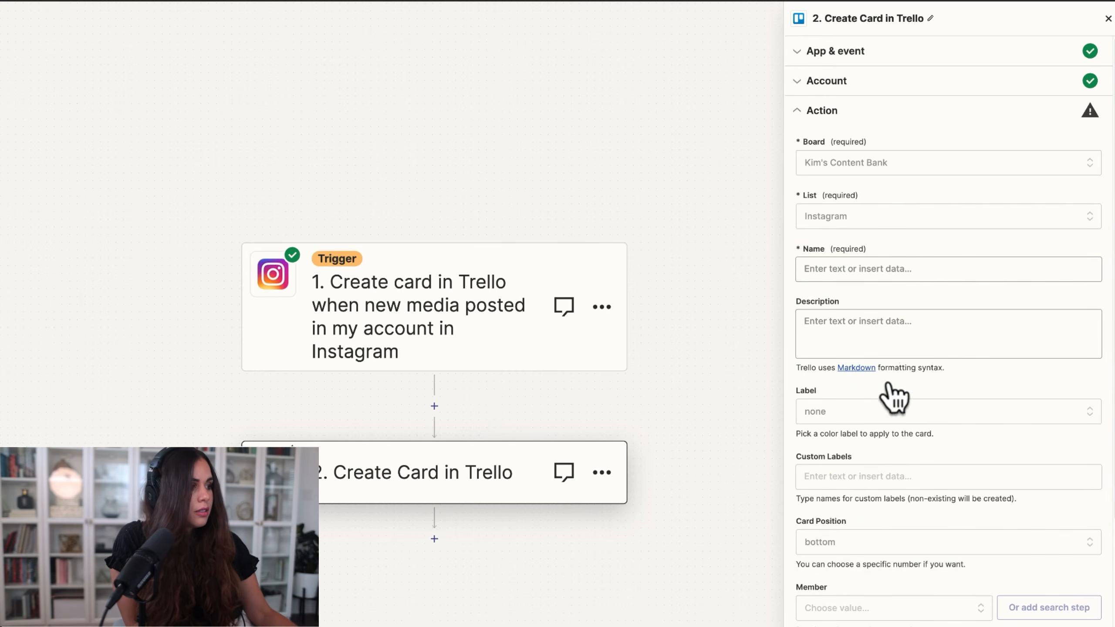
Fill the card's Name with the Timestamp from the Instagram trigger data
click(849, 272)
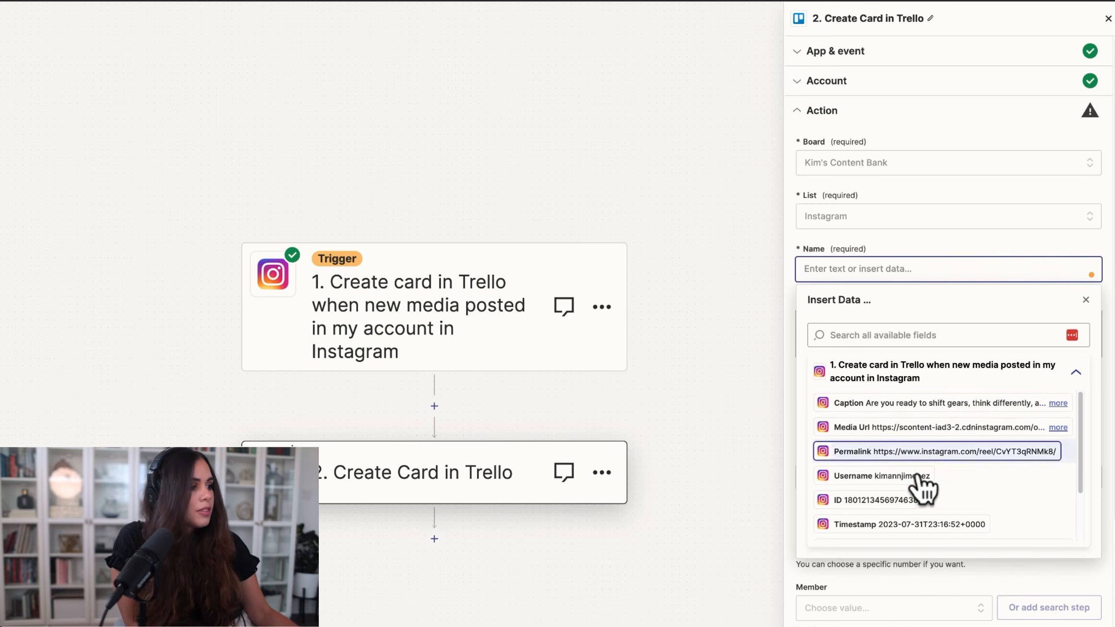
click(939, 525)
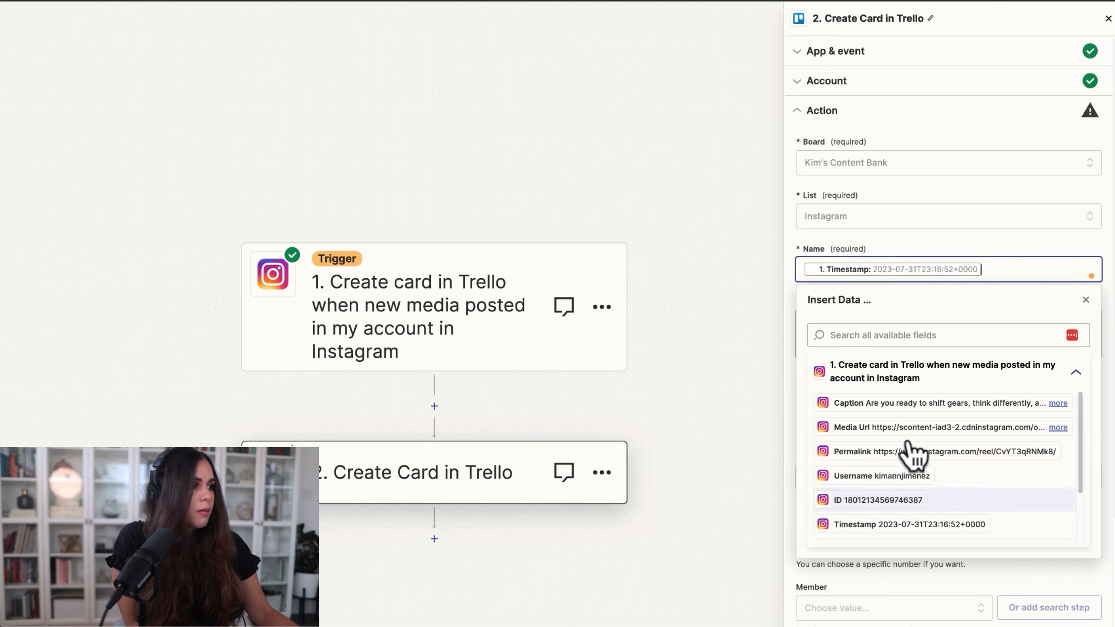
click(1085, 299)
Build the card's Description from the Instagram Caption, Media Url, Permalink and Media Type data
click(803, 337)
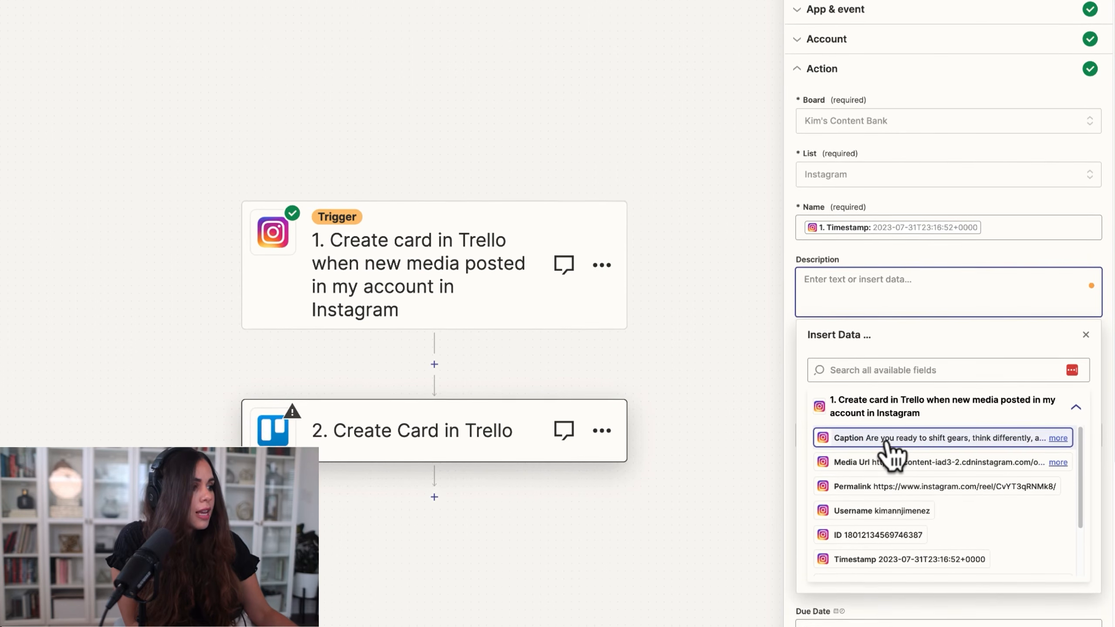
click(890, 470)
click(890, 460)
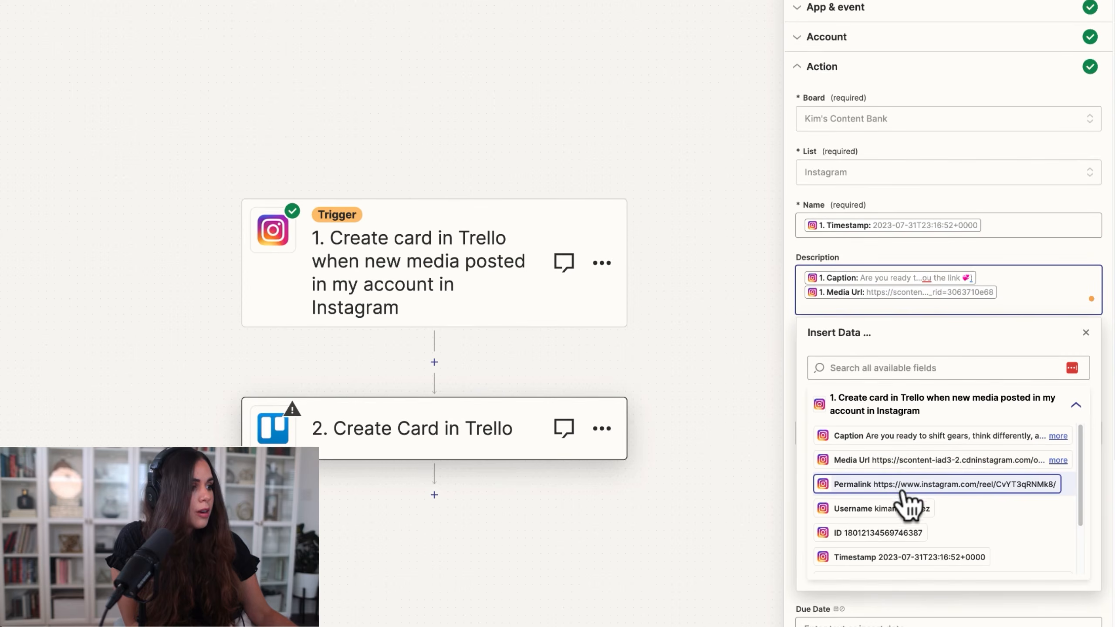
click(902, 486)
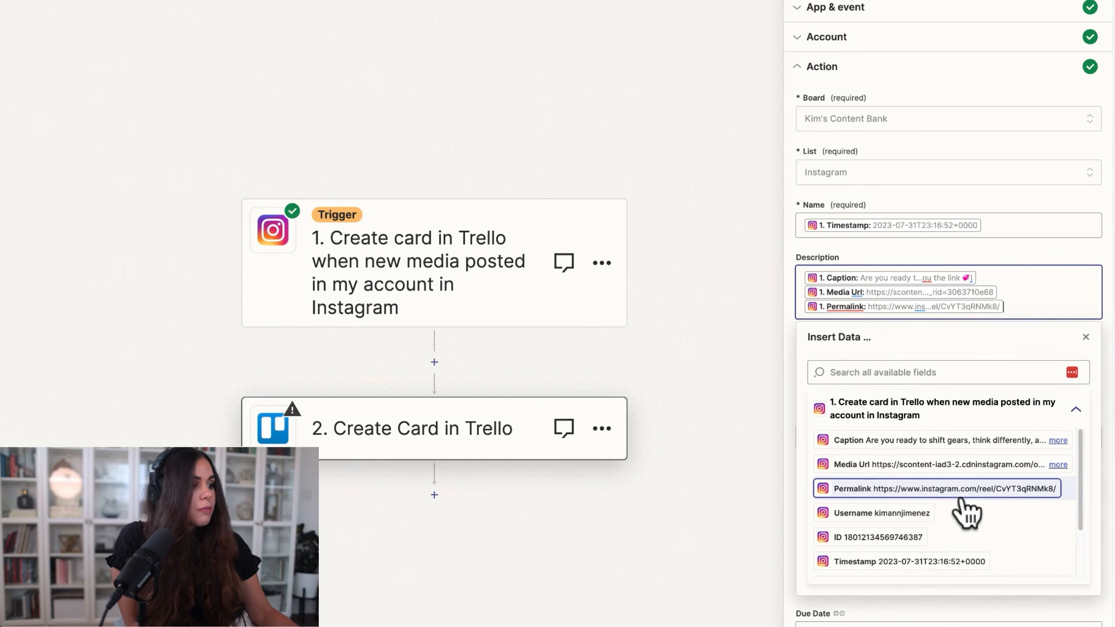
scroll(963, 510, down, 1)
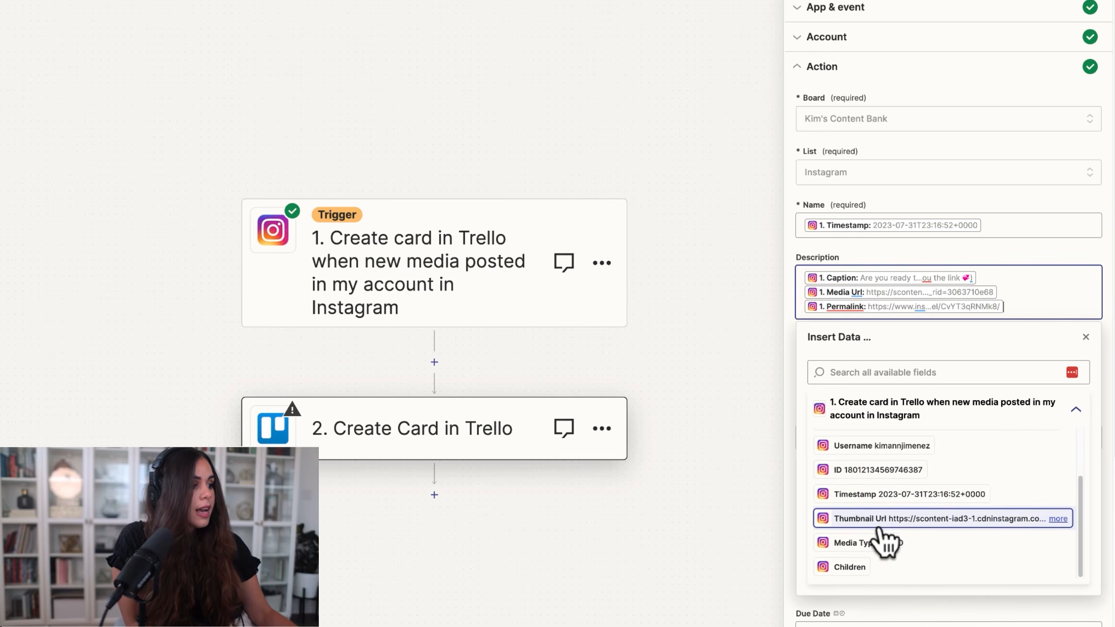
click(862, 544)
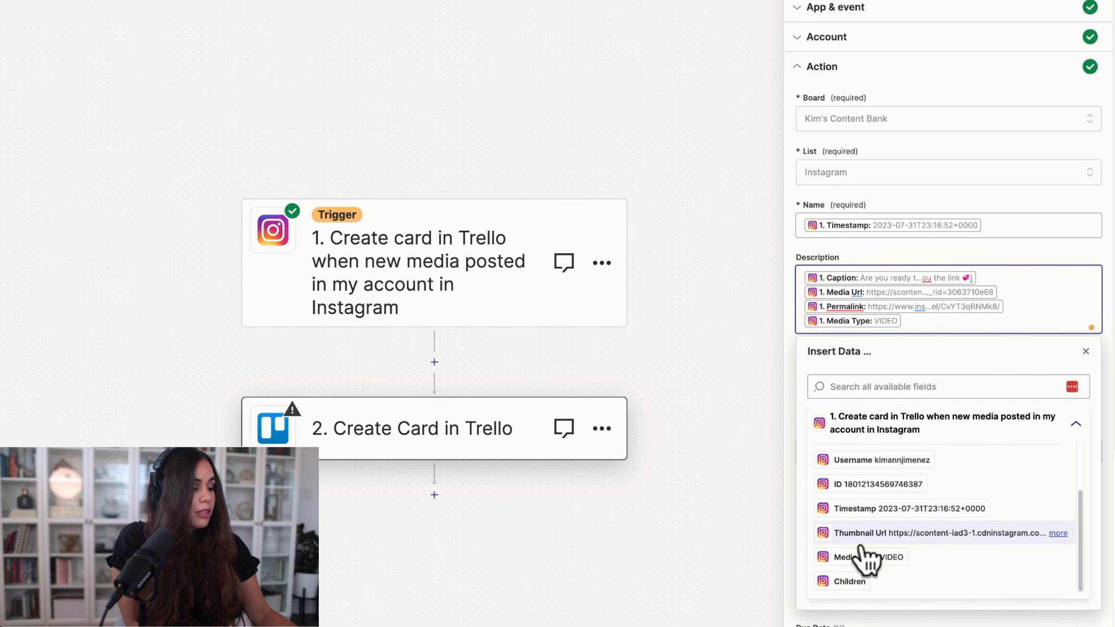
scroll(921, 584, down, 3)
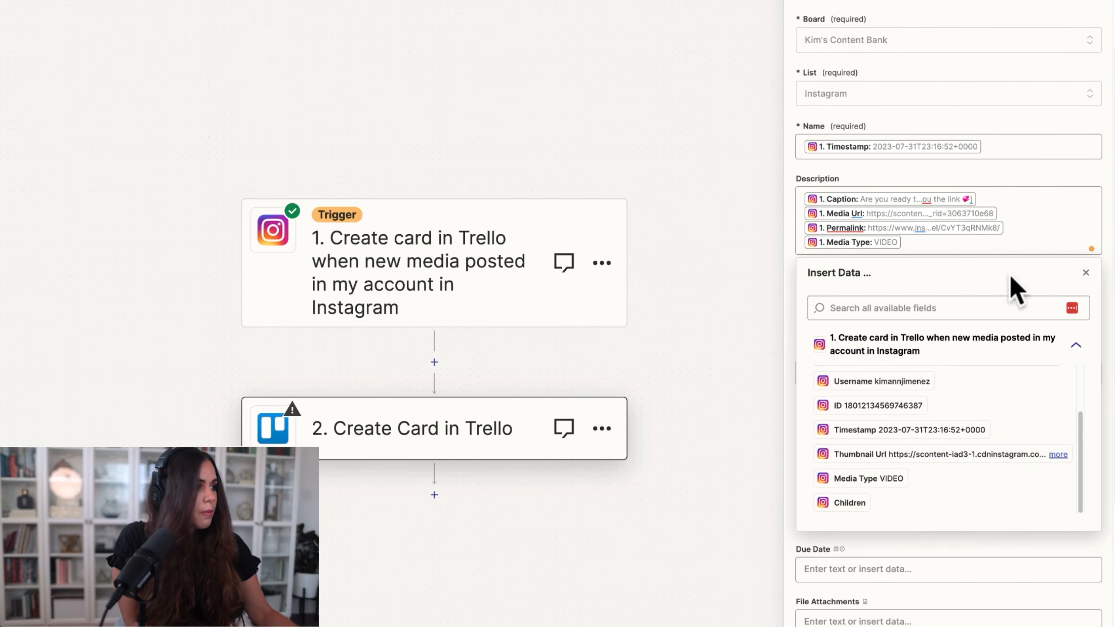
click(1083, 273)
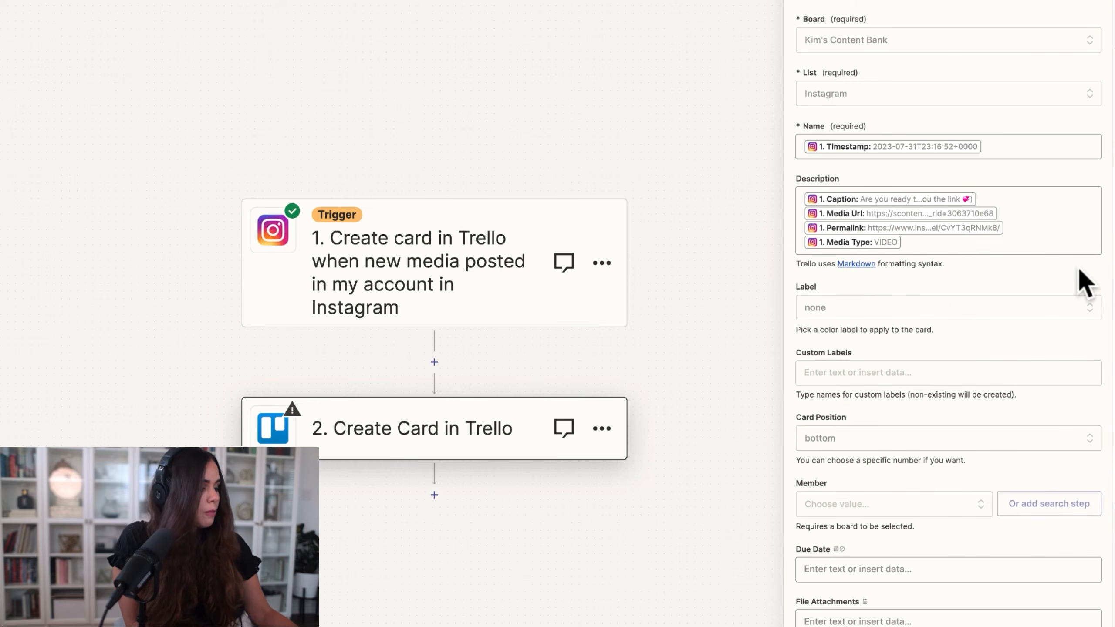
click(817, 308)
click(832, 311)
click(833, 309)
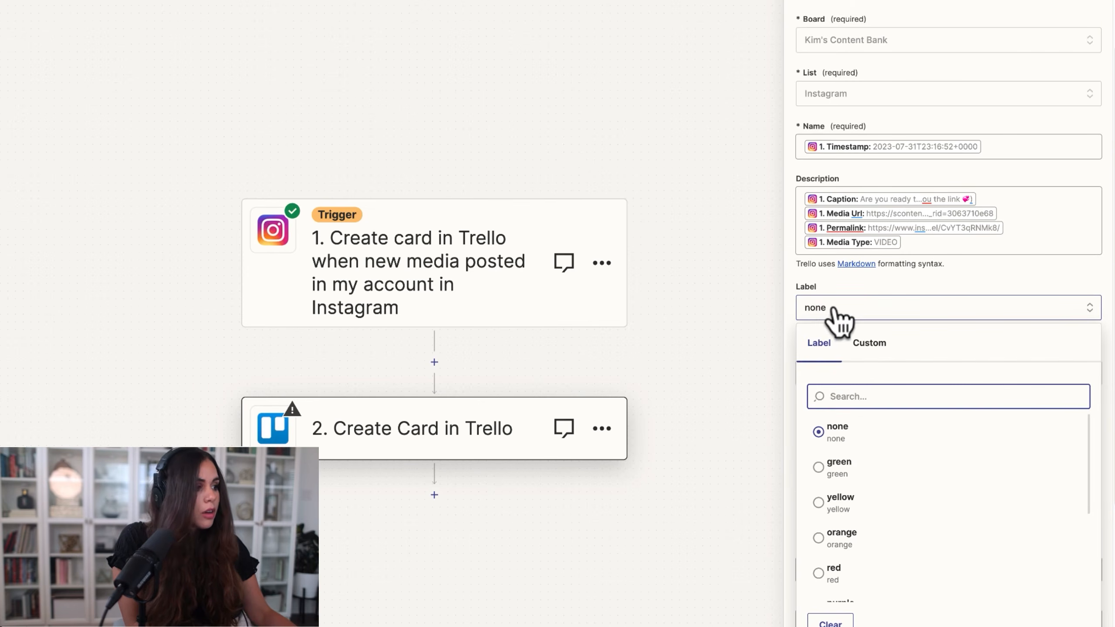
click(879, 304)
click(884, 304)
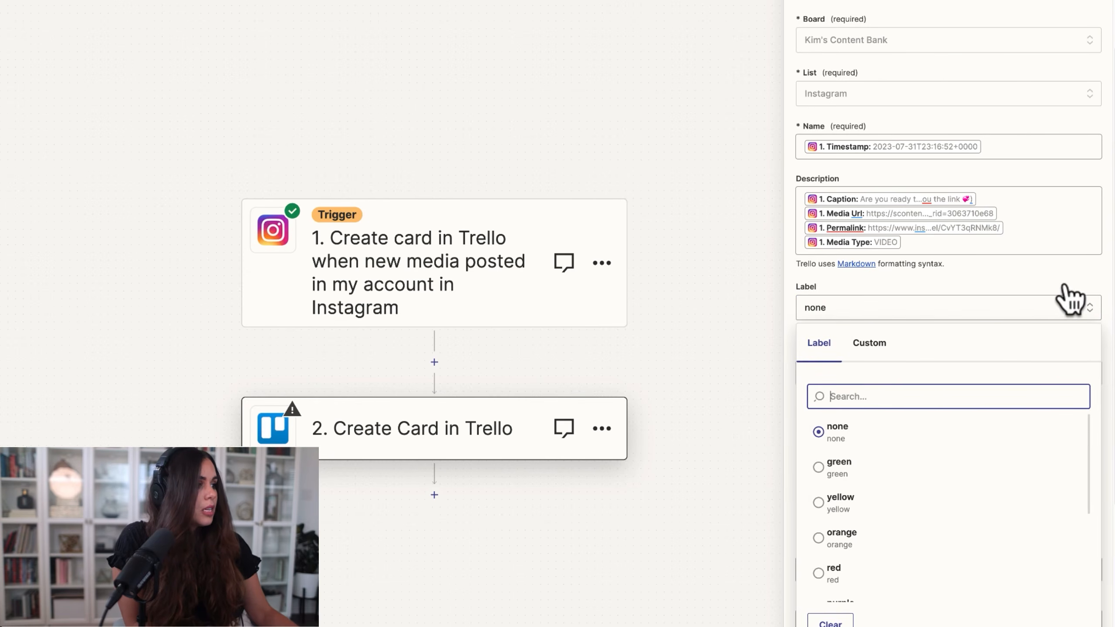
click(1089, 308)
click(1091, 313)
click(830, 623)
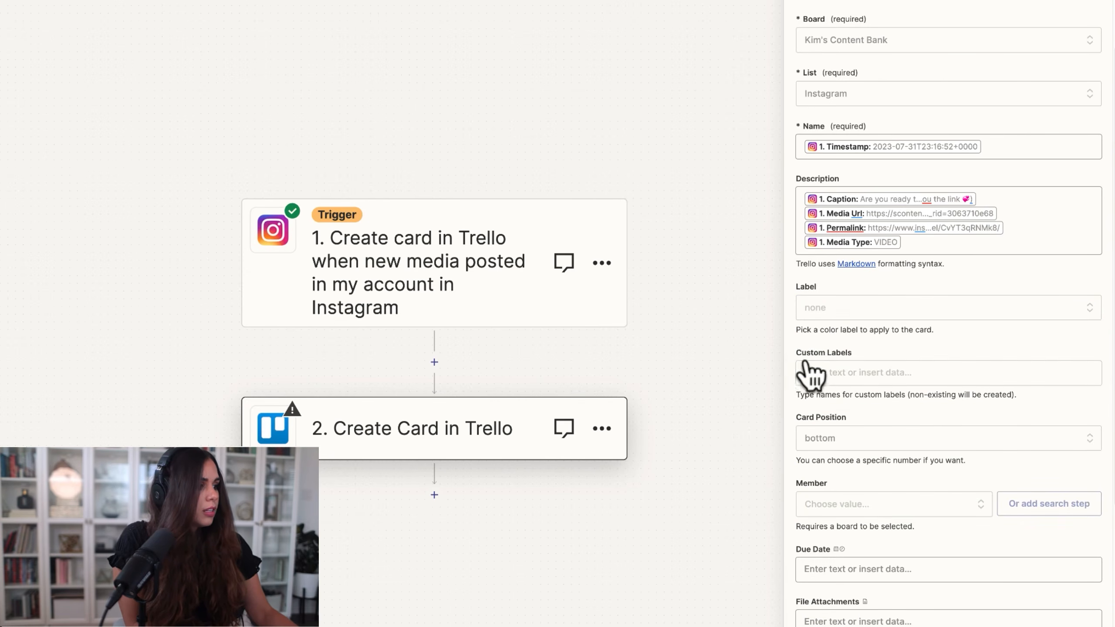
Set the Card Position to top so new cards are added at the top of the list
scroll(867, 373, down, 3)
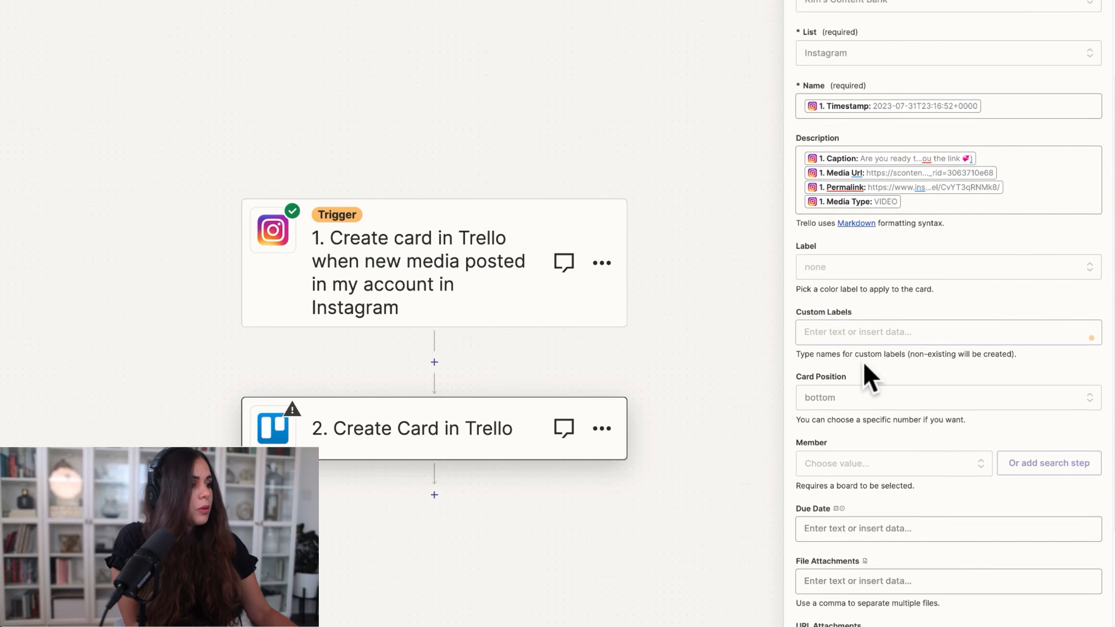
click(856, 345)
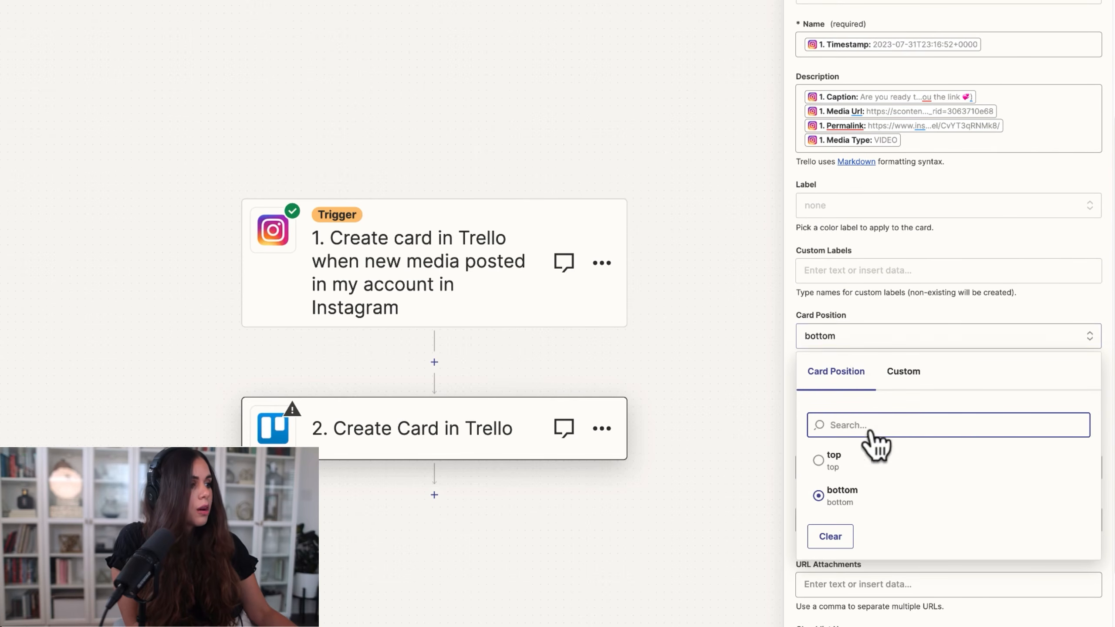
click(845, 461)
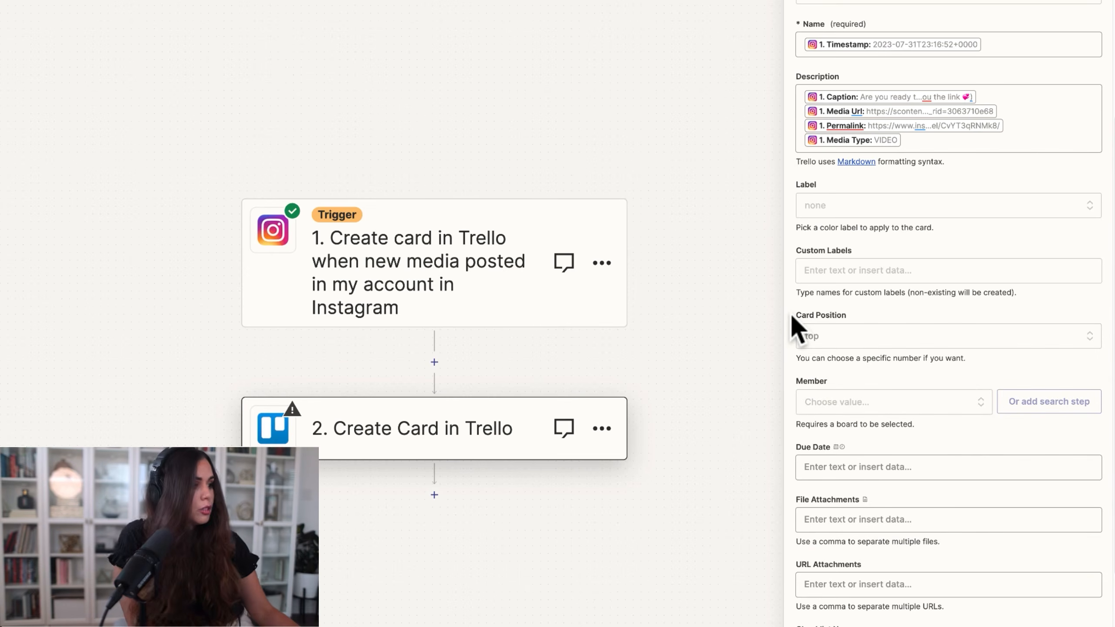
Fill File Attachments with the Media Type and Media Url from the Instagram trigger data
scroll(796, 325, down, 3)
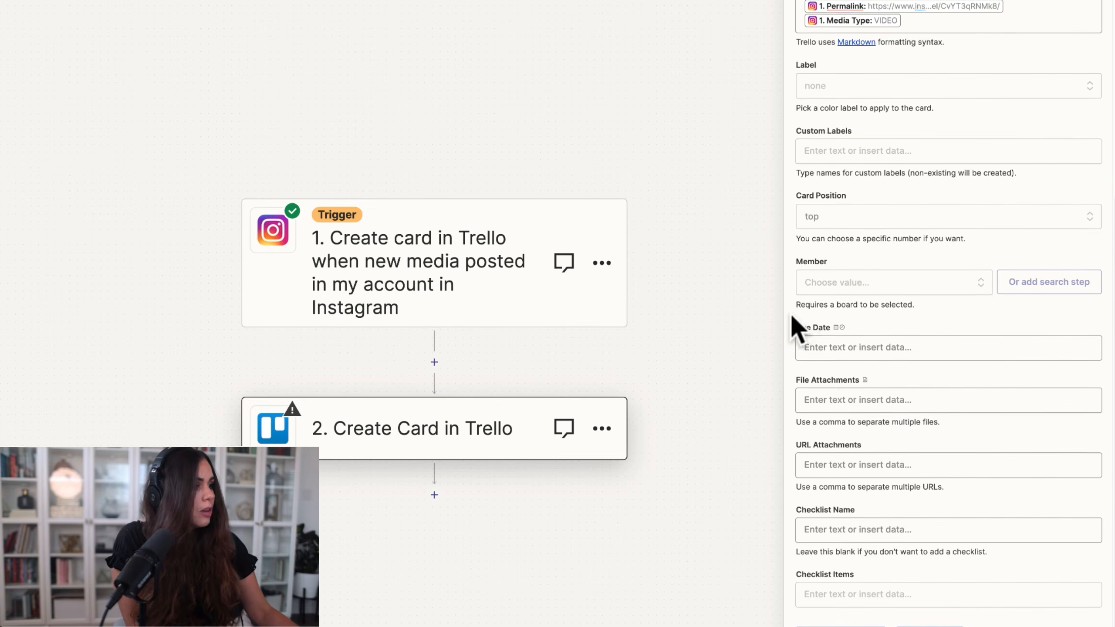
click(899, 401)
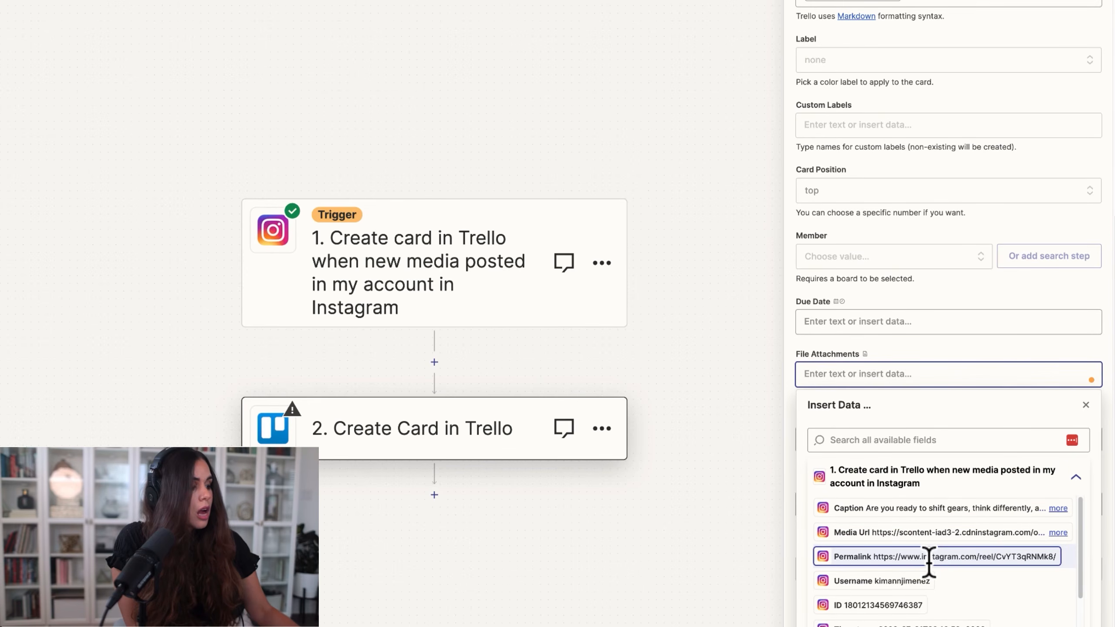
scroll(930, 566, down, 3)
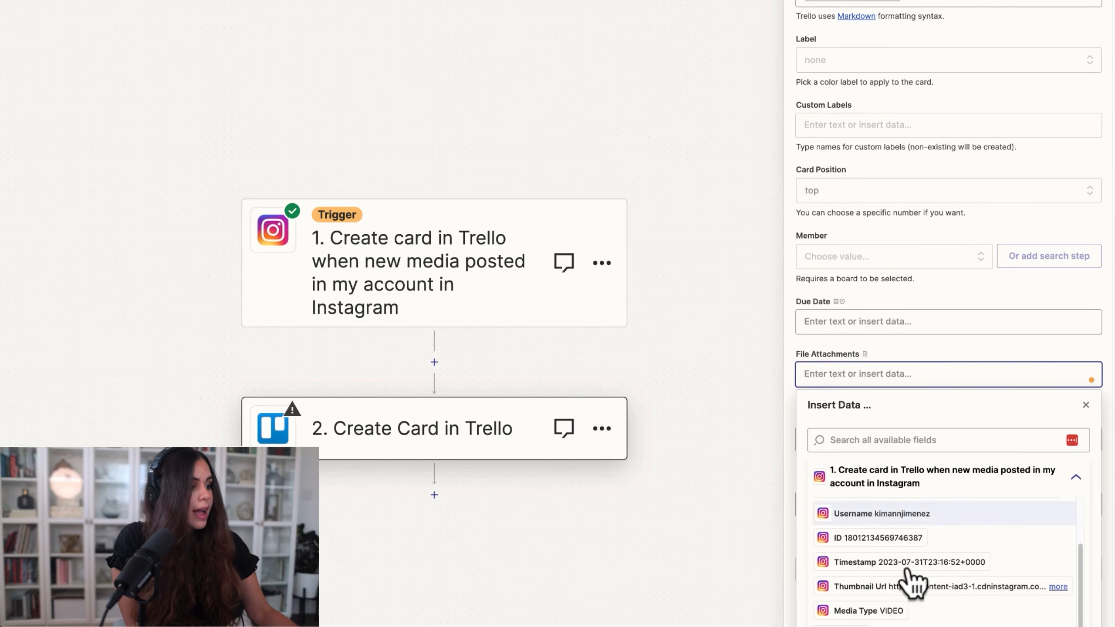
click(879, 615)
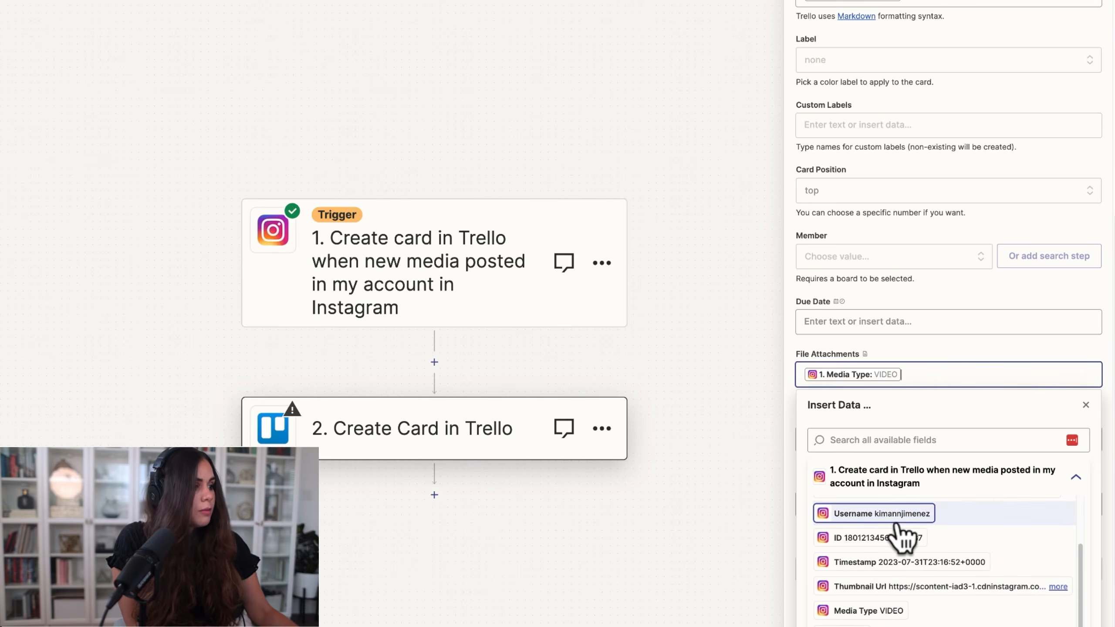
scroll(896, 527, up, 1)
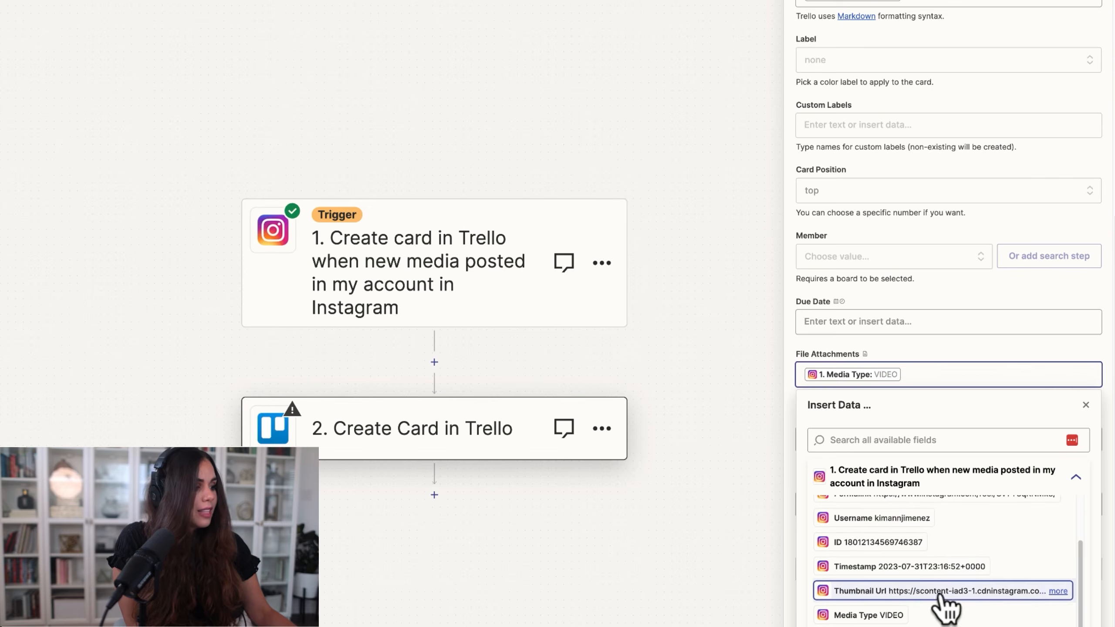
scroll(935, 573, up, 2)
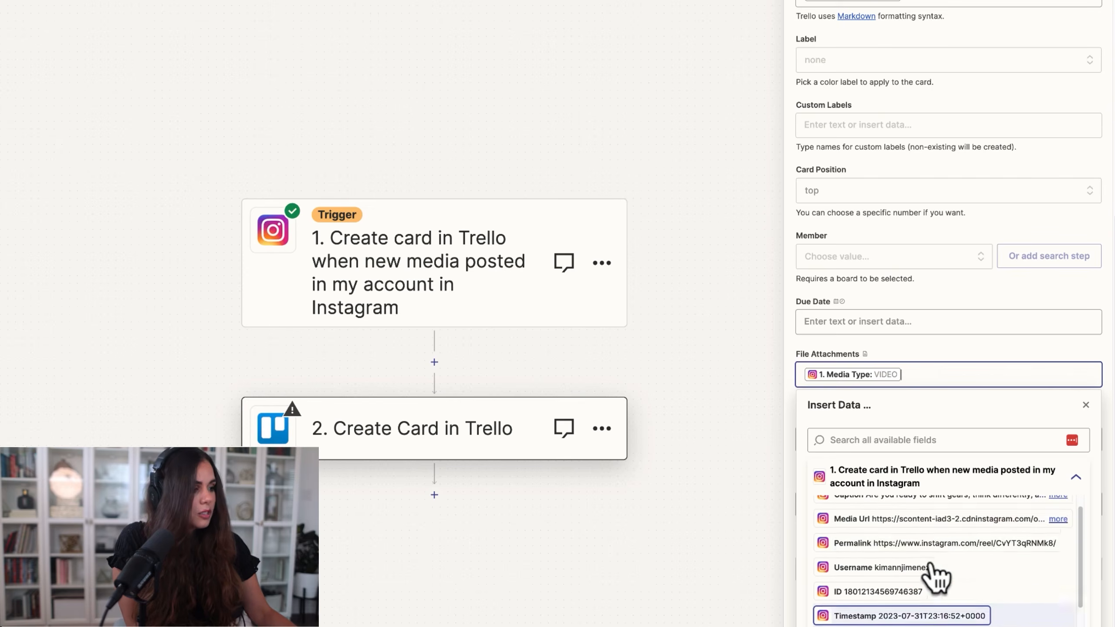
click(924, 524)
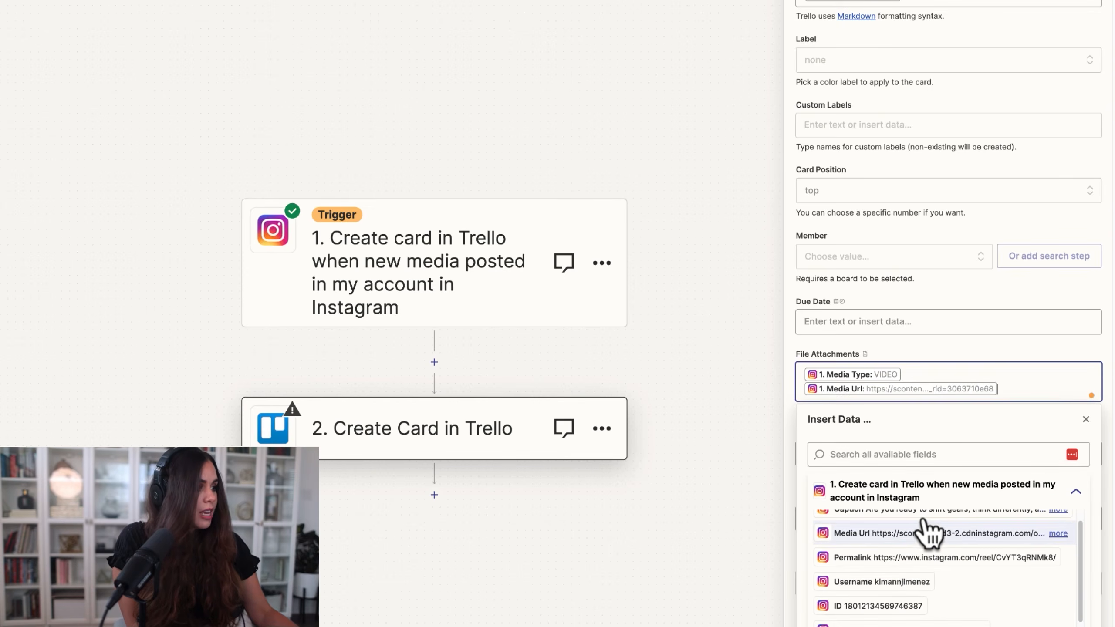
click(792, 406)
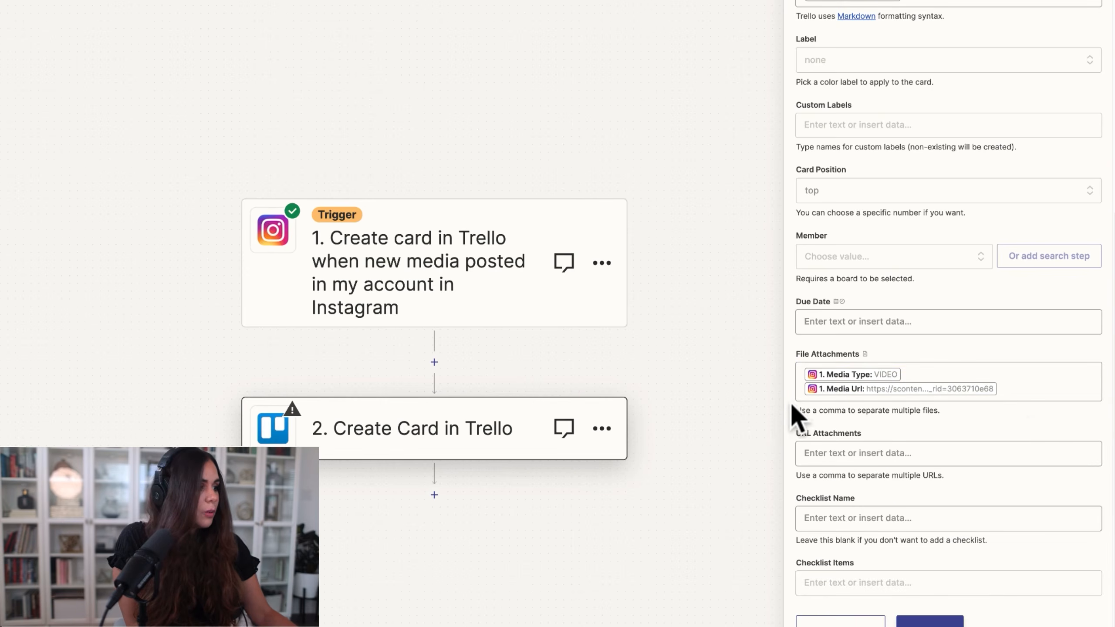
scroll(1030, 428, down, 1)
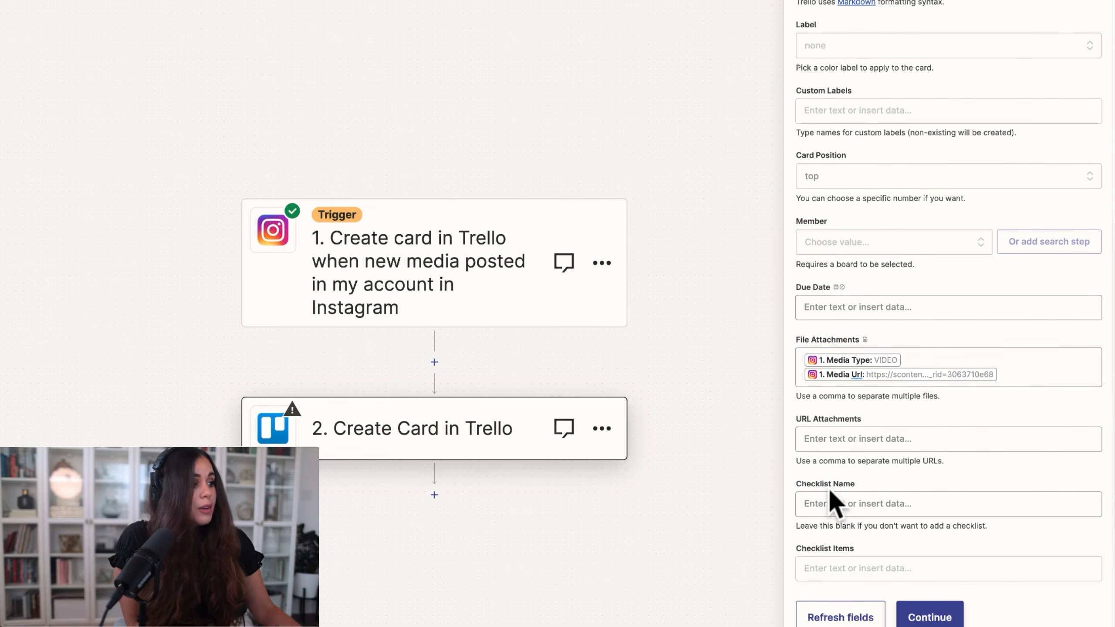
click(849, 503)
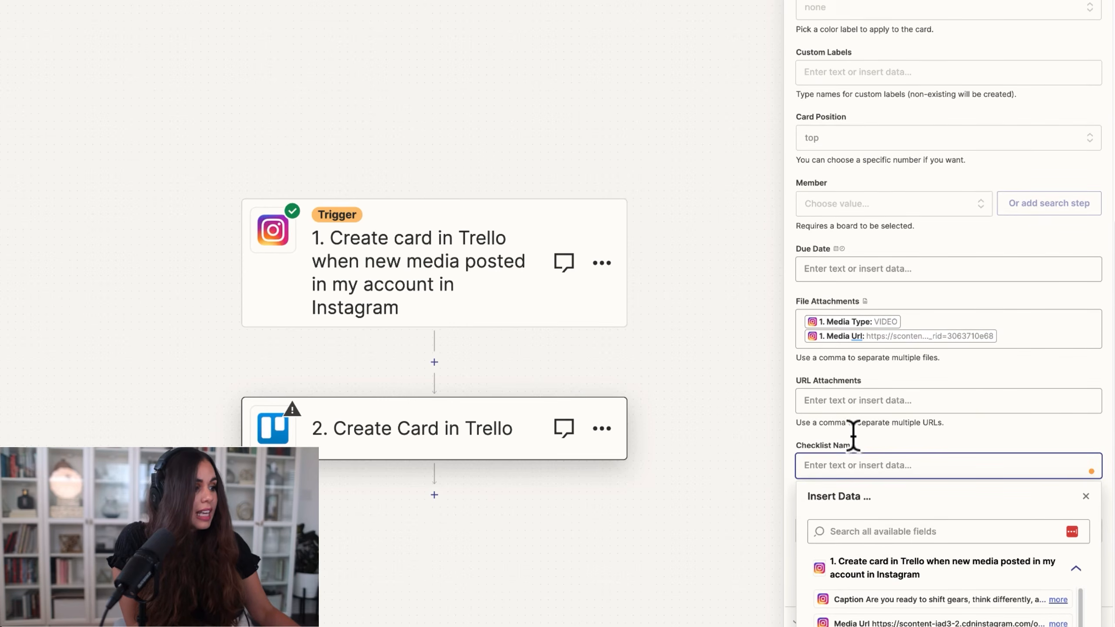
click(852, 434)
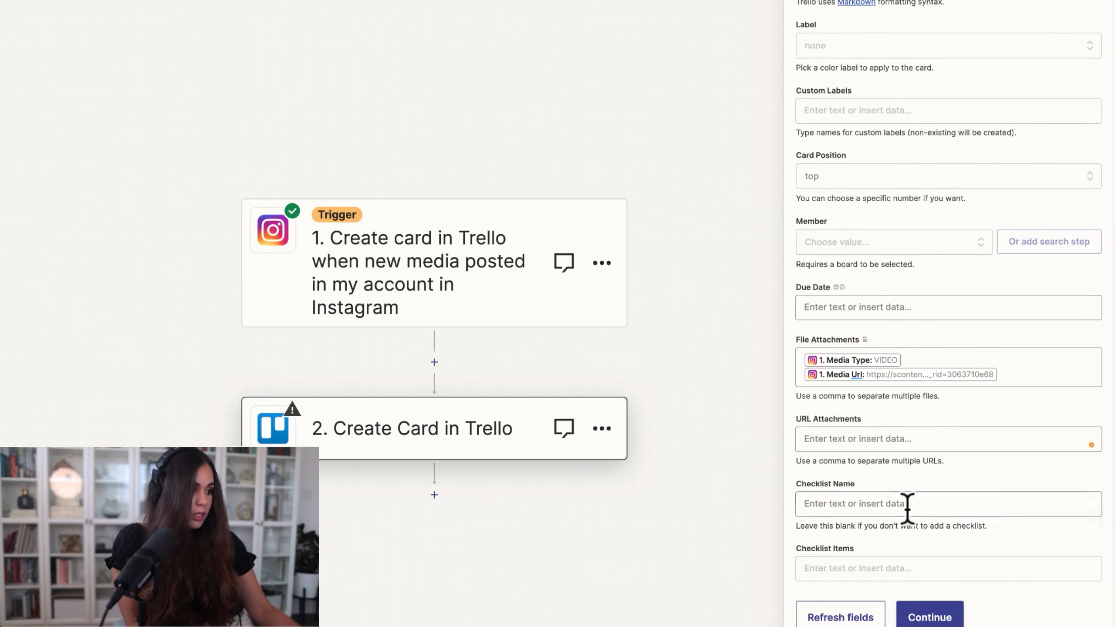
Continue to the Trello action's test, review the card data, and send the test card to Trello
click(934, 618)
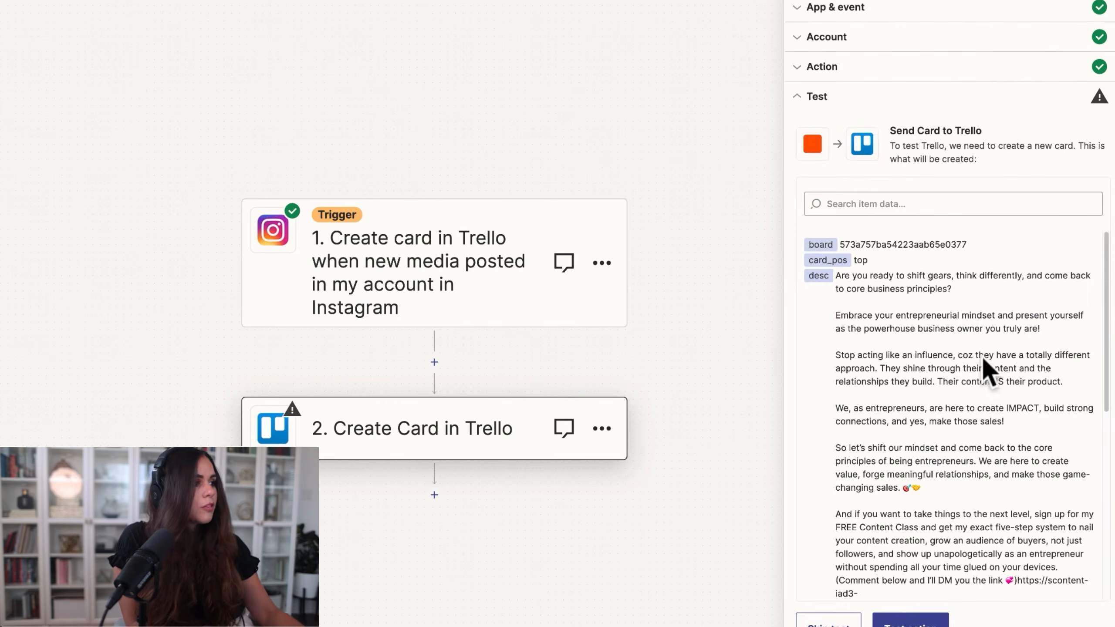
scroll(904, 371, down, 10)
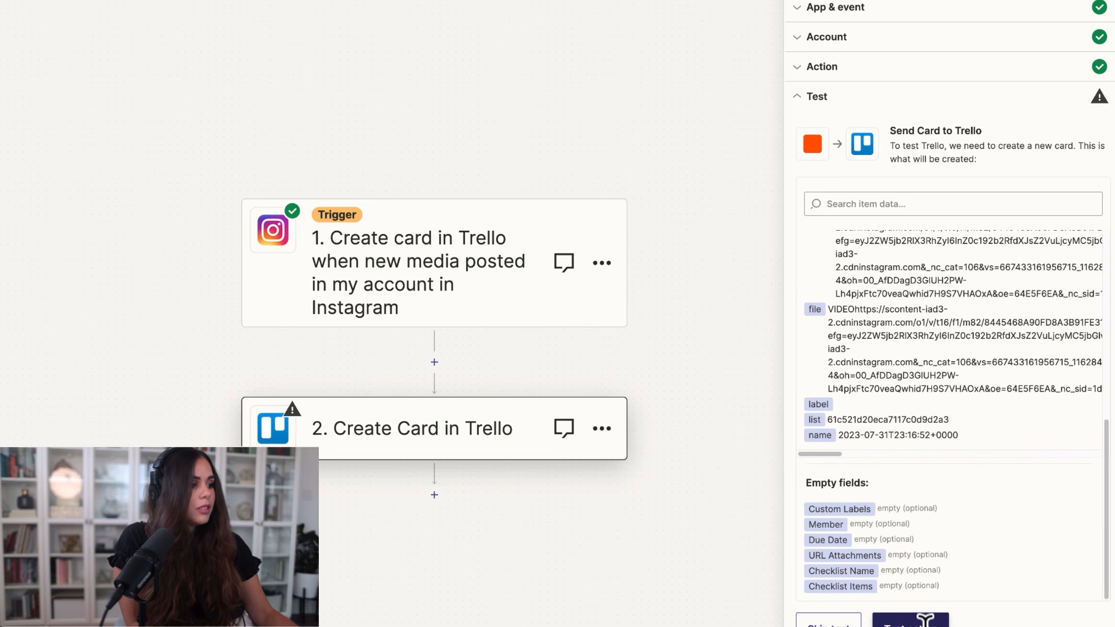
click(911, 619)
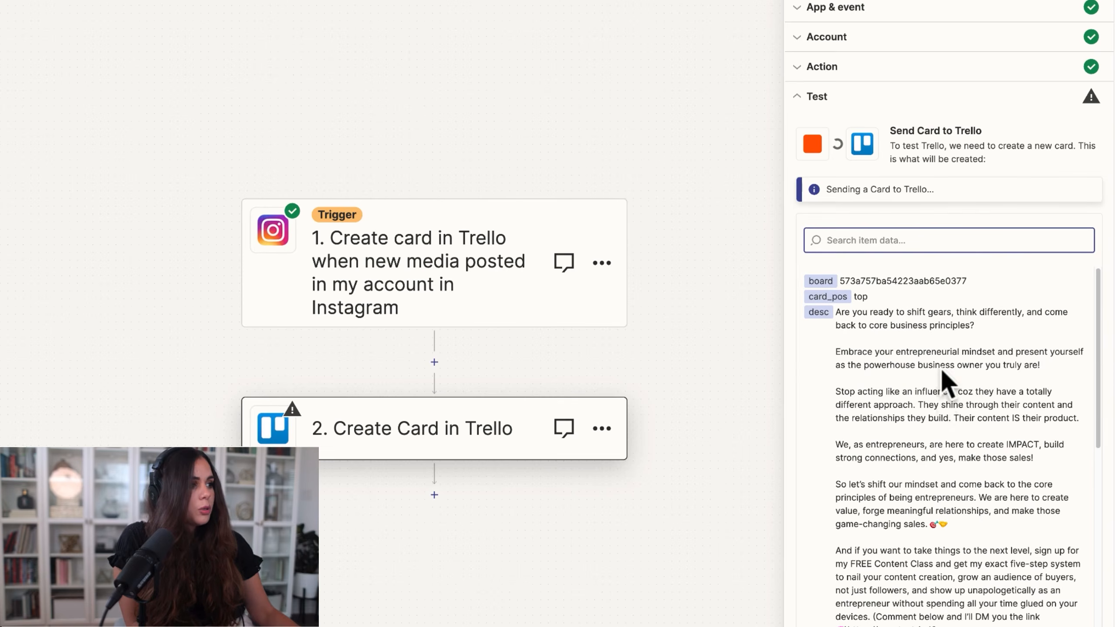
Switch to the Trello content bank board and open the new test card in the Instagram list to check its contents
scroll(941, 371, down, 4)
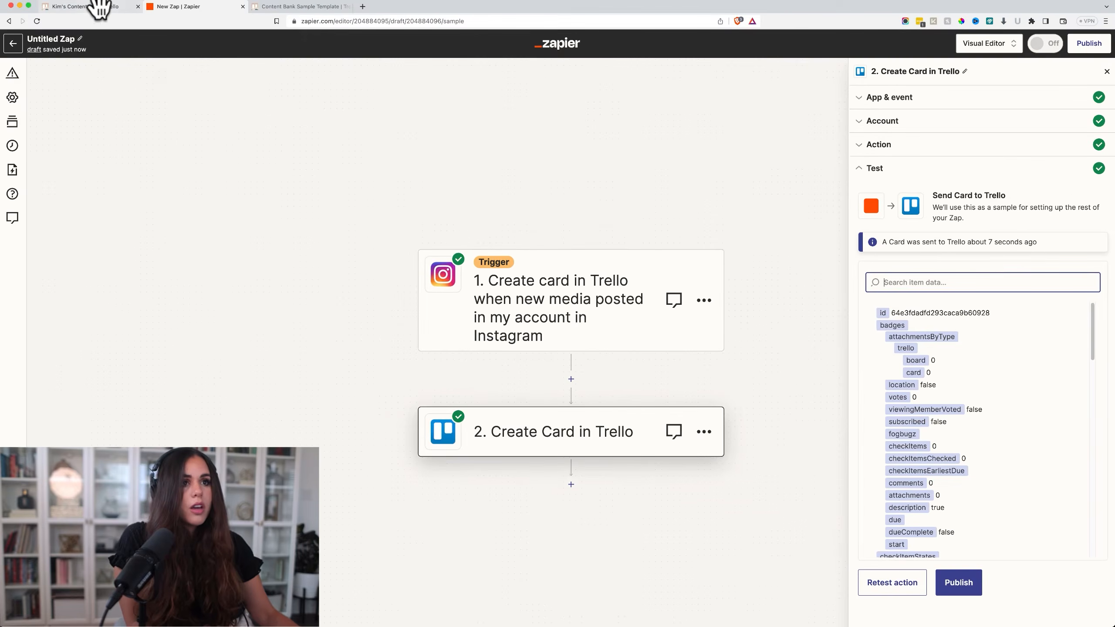
click(99, 6)
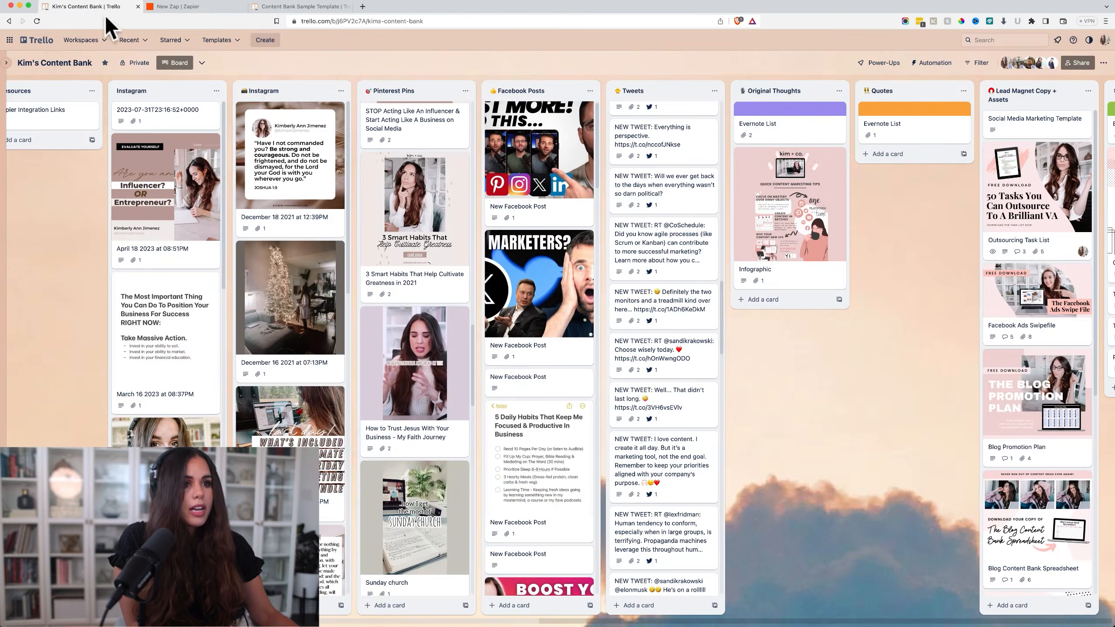
scroll(104, 193, left, 2)
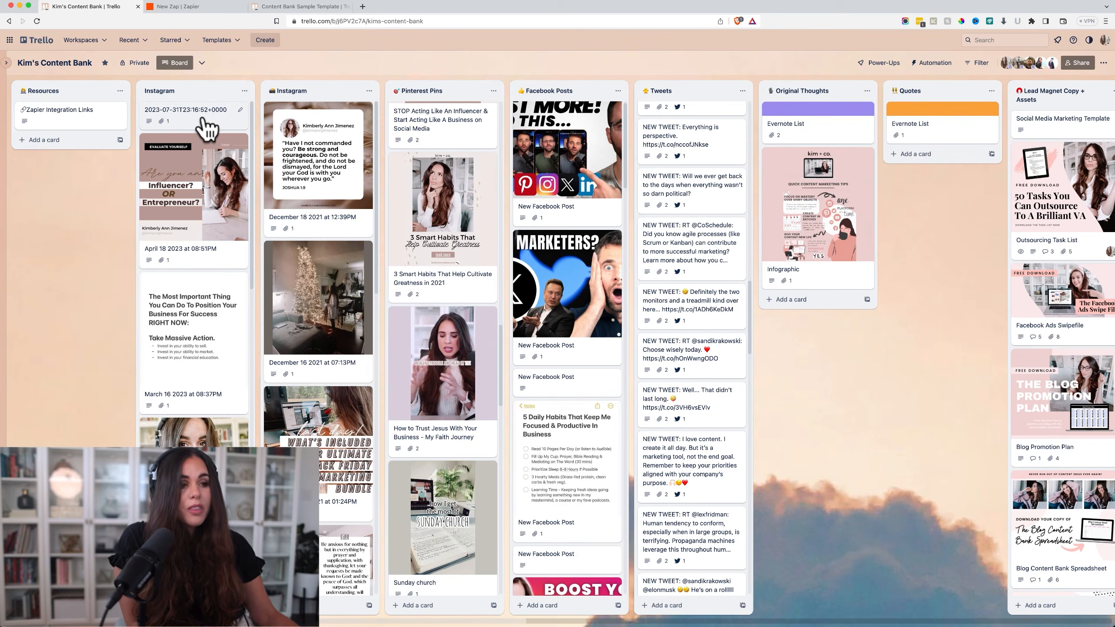
click(207, 128)
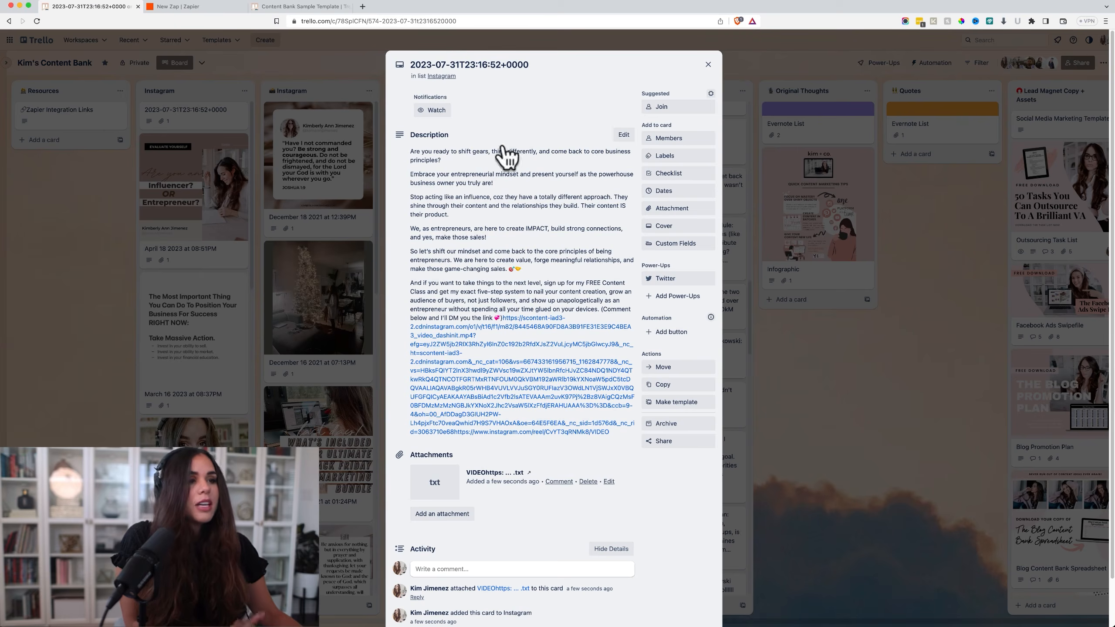
Switch to Zapier and try to publish the Zap, dismiss the plan upgrade offer, and return to the Trello test card
click(223, 8)
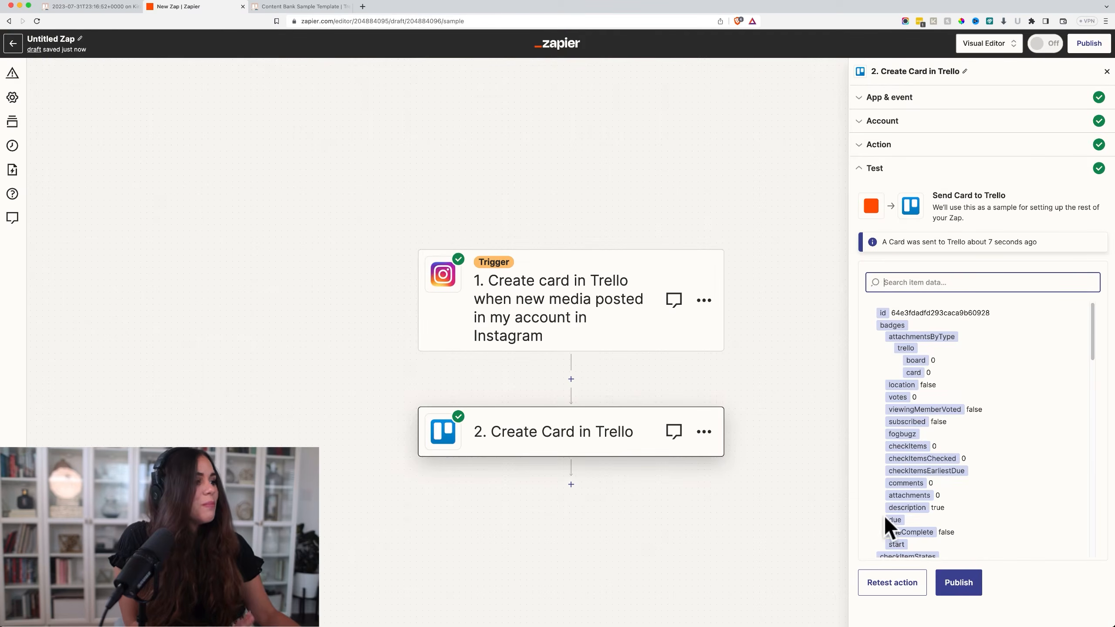
click(959, 584)
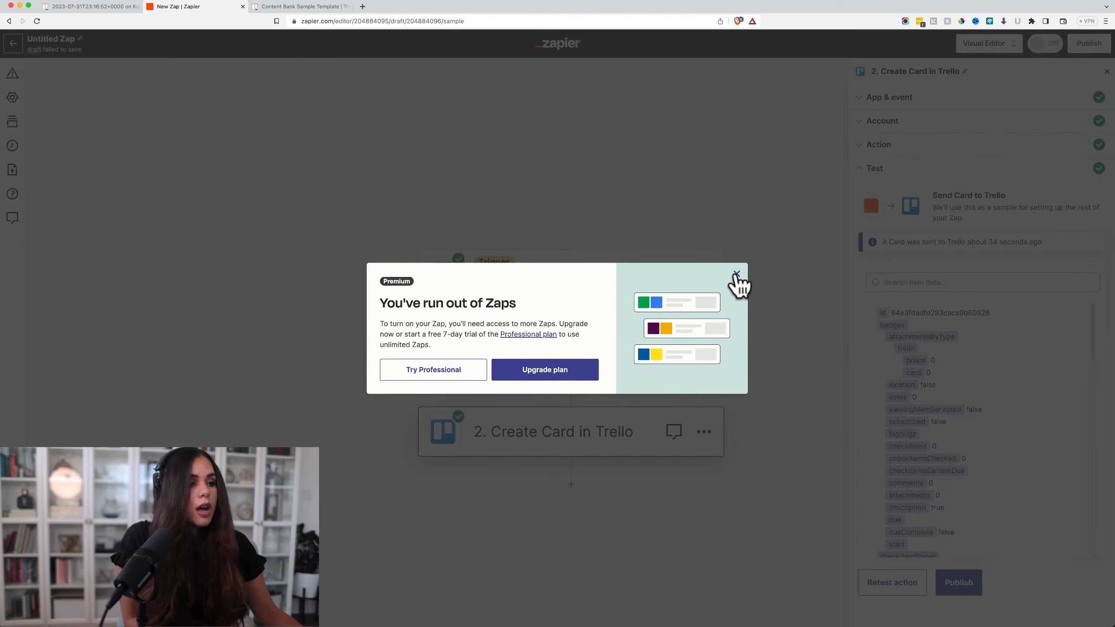
click(736, 273)
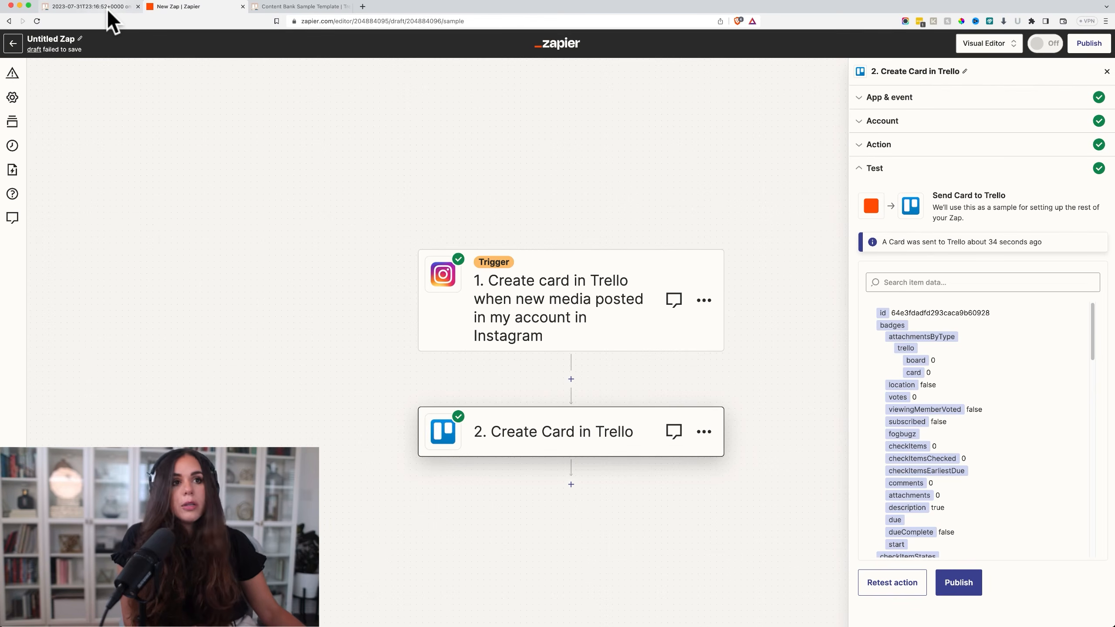
click(88, 6)
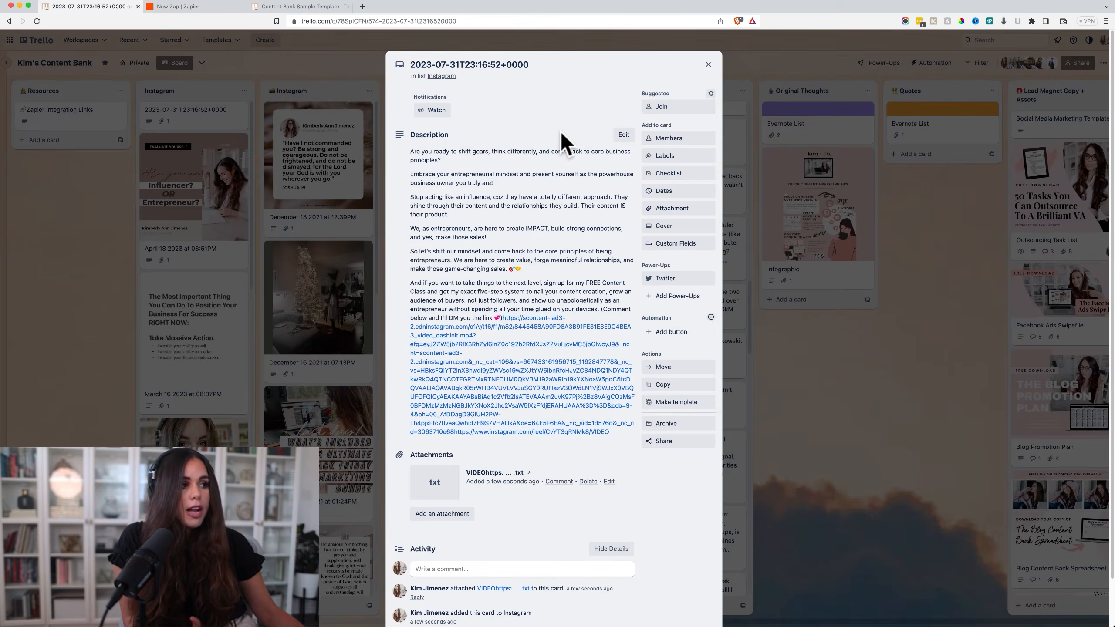